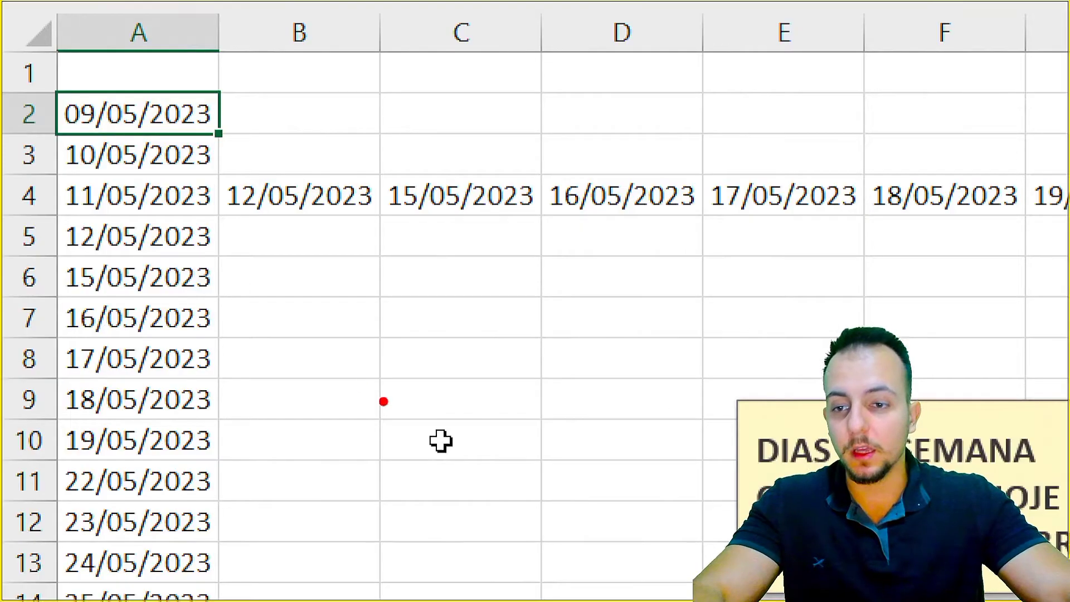
Step: Look over the completed weekday-date example, then bring the practice sheet with XX in A2 into view
{"action": "left_click_drag", "start_coordinate": [54, 92], "coordinate": [223, 591]}
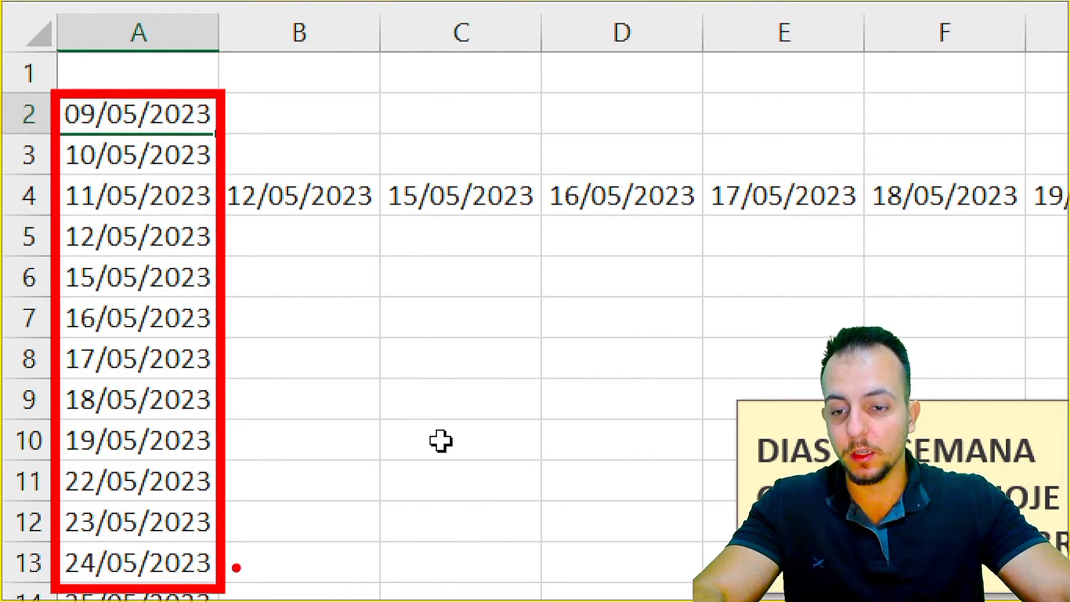
{"action": "key", "text": "e"}
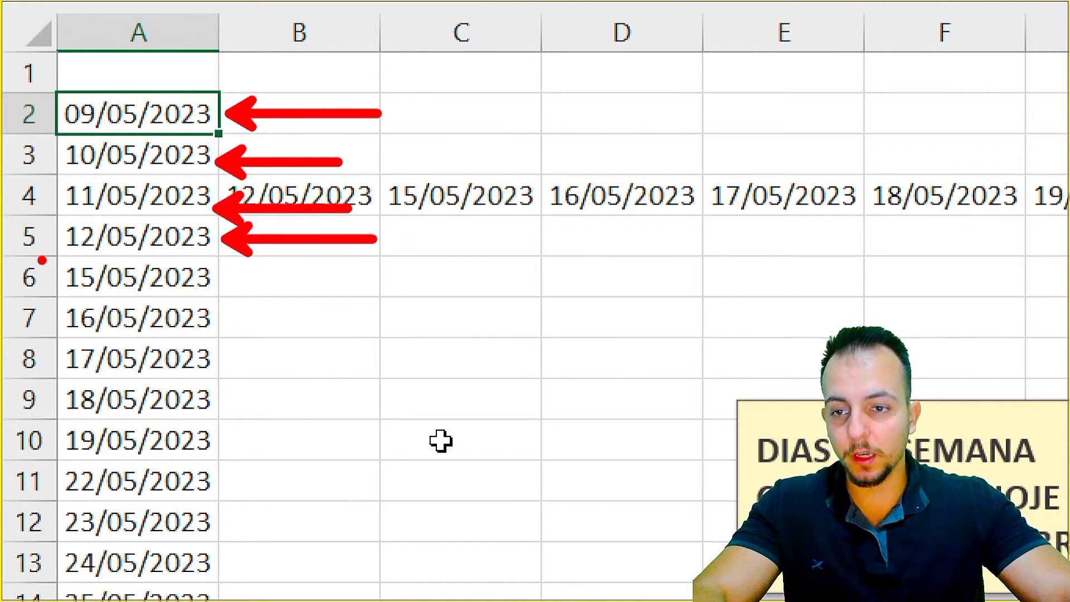
{"action": "left_click_drag", "start_coordinate": [39, 258], "coordinate": [337, 258]}
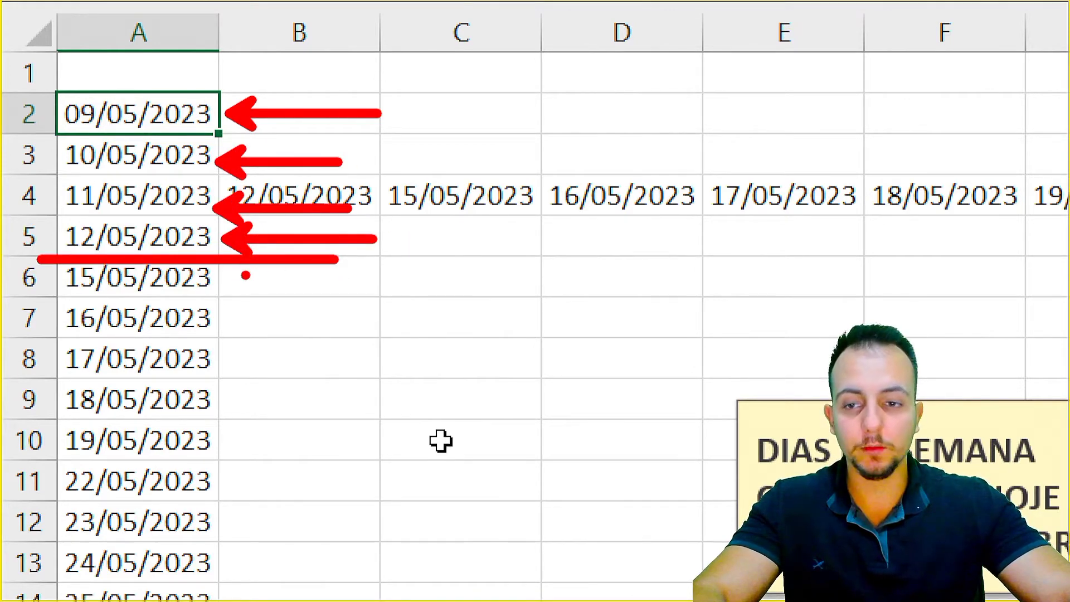
{"action": "key", "text": "ctrl+z"}
{"action": "key", "text": "ctrl+z"}
{"action": "key", "text": "ctrl+z"}
{"action": "key", "text": "ctrl+z"}
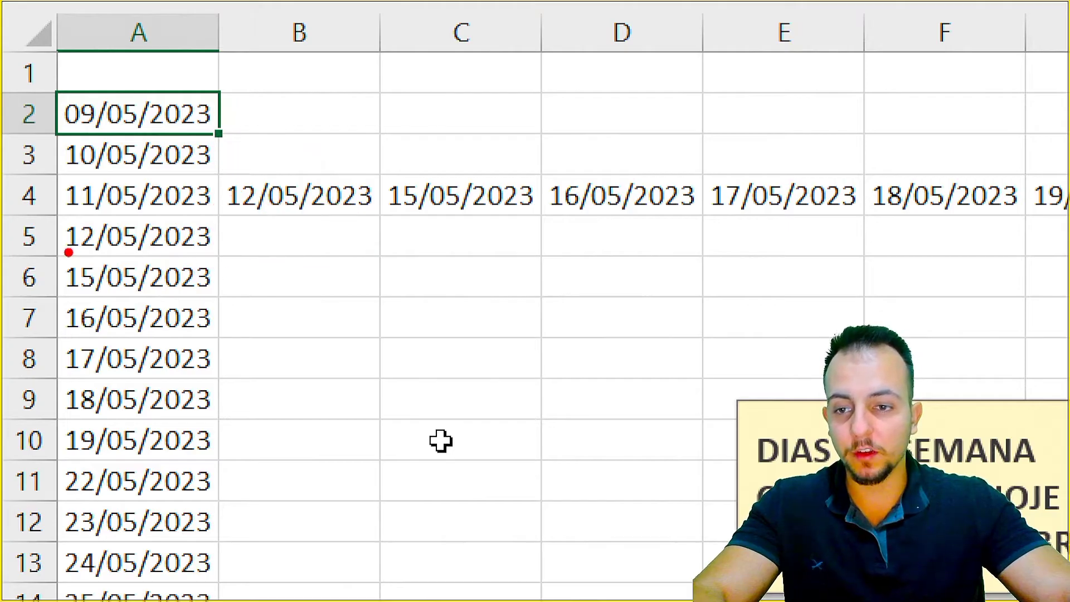
{"action": "left_click_drag", "start_coordinate": [49, 249], "coordinate": [228, 457]}
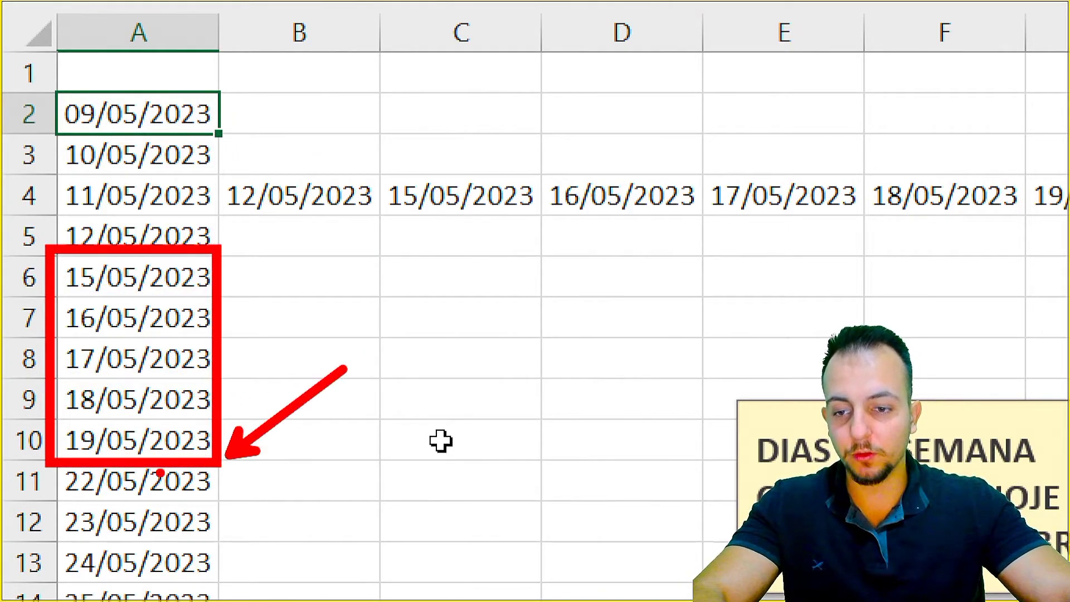
{"action": "left_click_drag", "start_coordinate": [49, 460], "coordinate": [226, 584]}
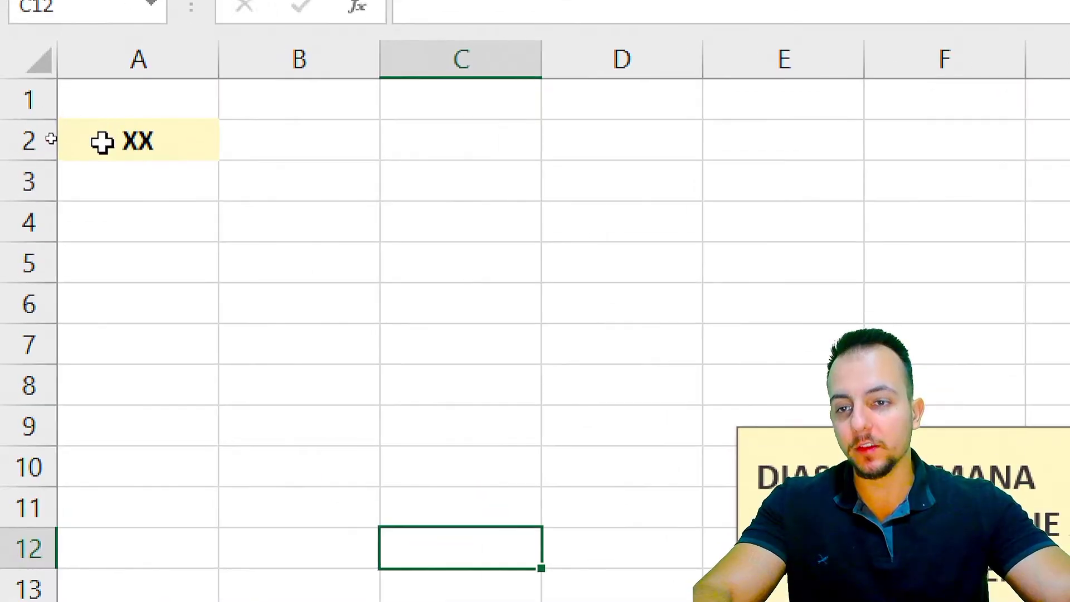
Step: Enter =HOJE() in A2, then overwrite it with the fixed date 09/05/2023
{"action": "left_click", "coordinate": [102, 142]}
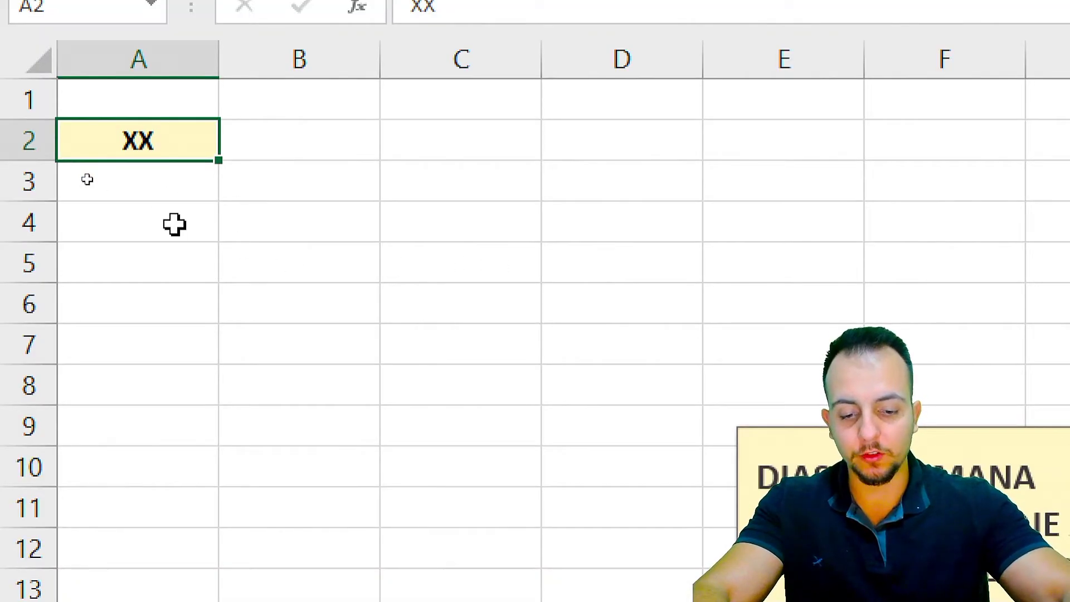
{"action": "type", "text": "="}
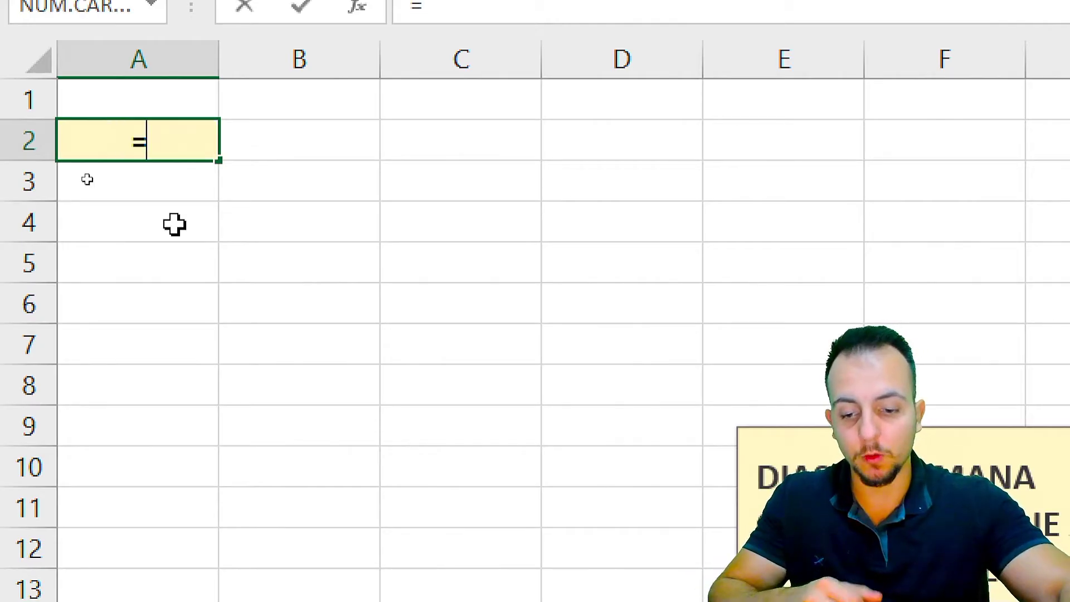
{"action": "type", "text": "HOJE"}
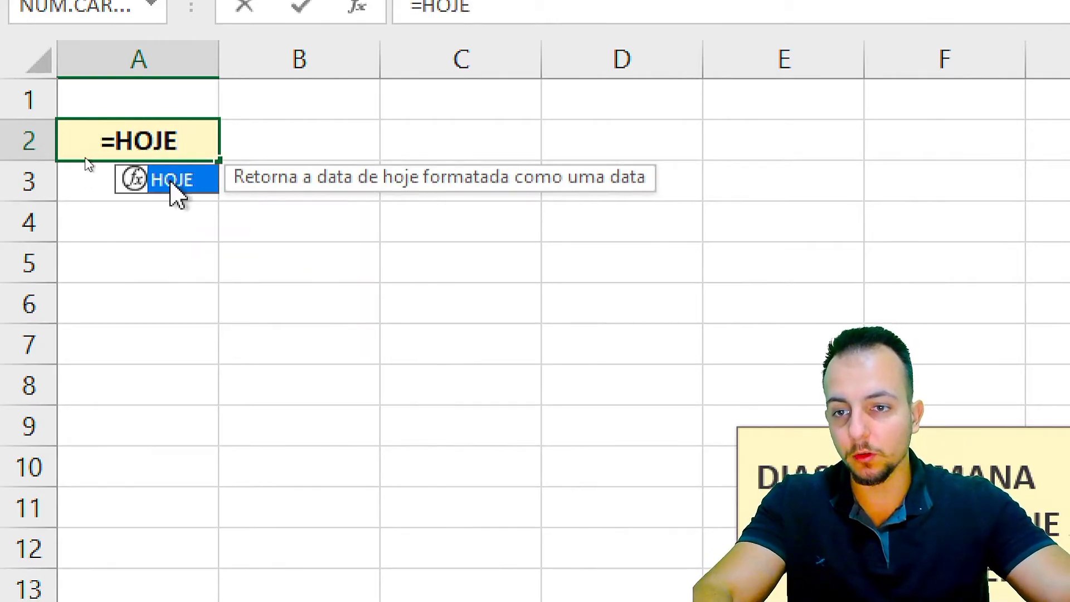
{"action": "double_click", "coordinate": [171, 184]}
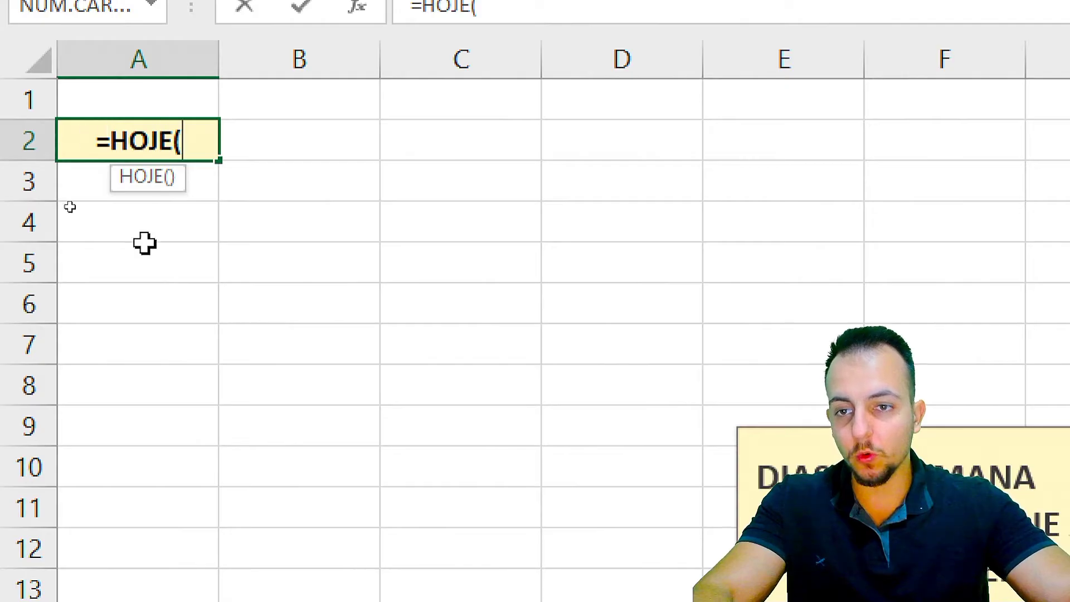
{"action": "key", "text": "Return"}
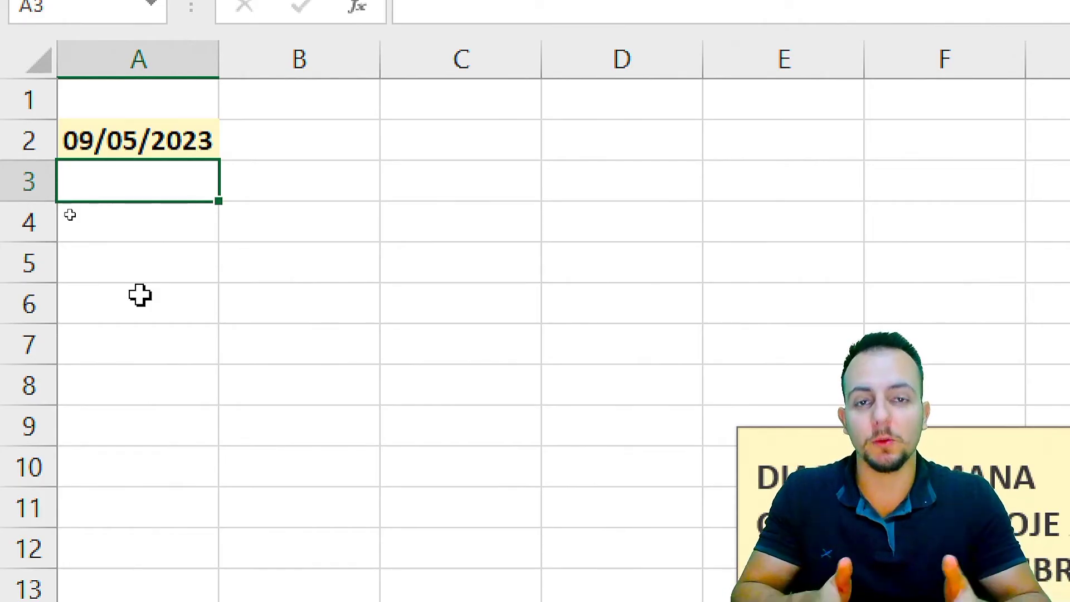
{"action": "left_click", "coordinate": [165, 144]}
{"action": "type", "text": "09"}
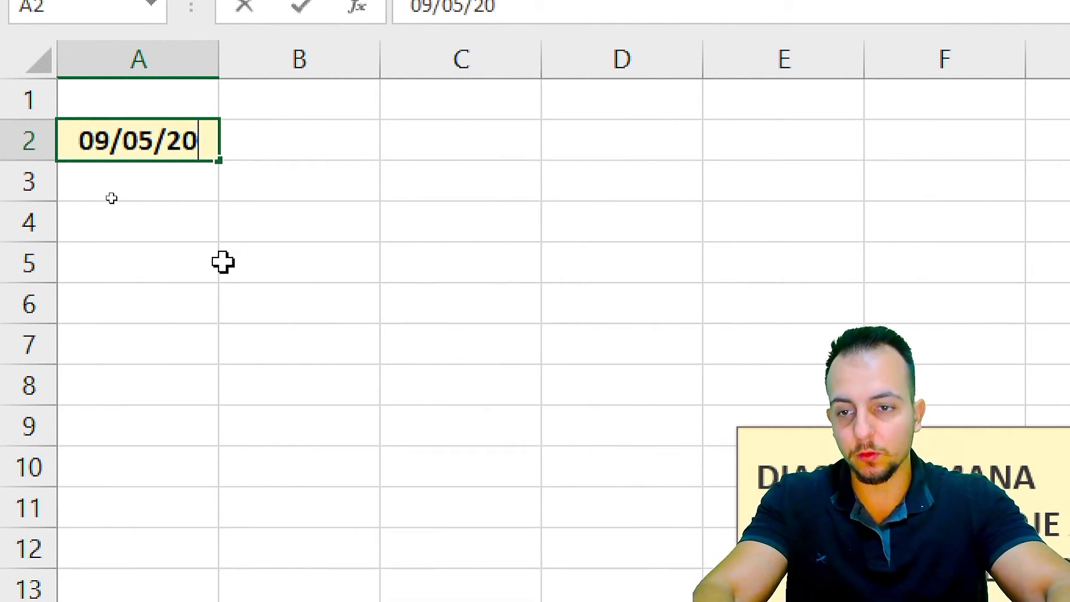
{"action": "type", "text": "23"}
{"action": "key", "text": "Return"}
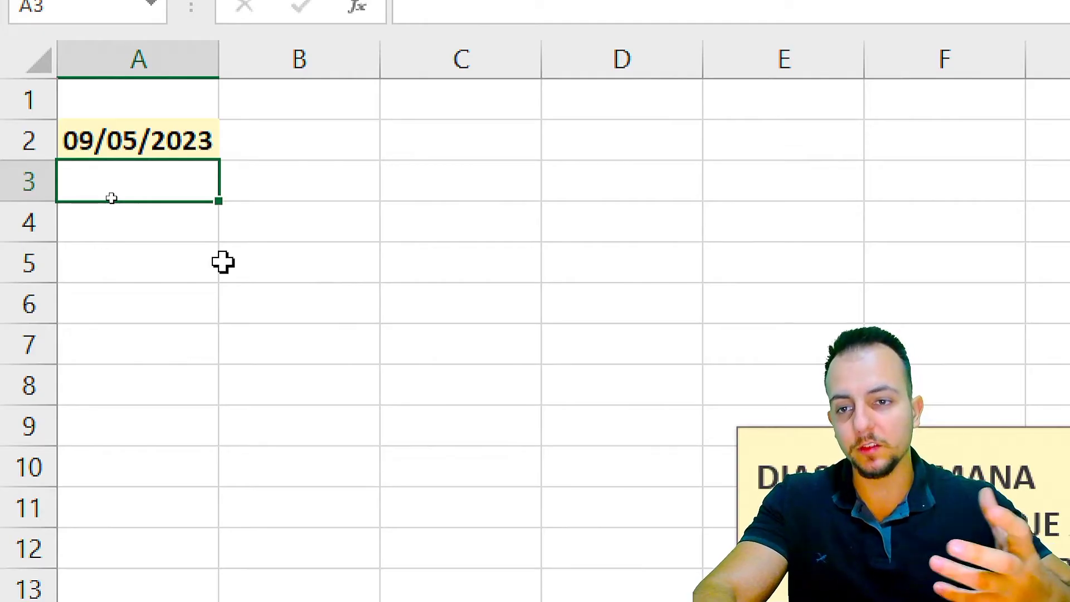
{"action": "left_click", "coordinate": [184, 121]}
{"action": "left_click_drag", "start_coordinate": [217, 175], "coordinate": [217, 480]}
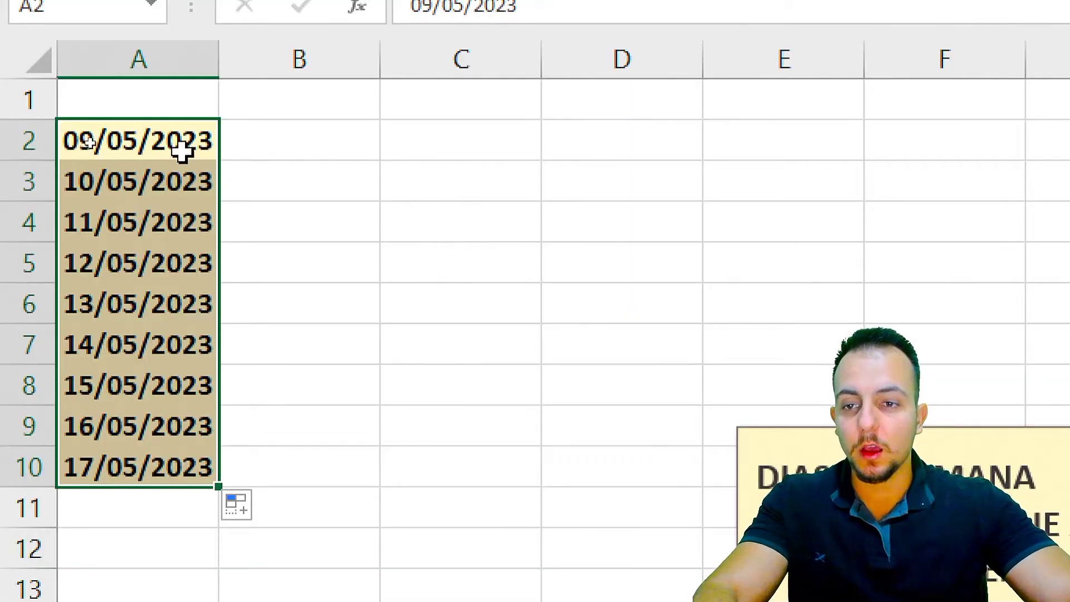
{"action": "left_click", "coordinate": [182, 151]}
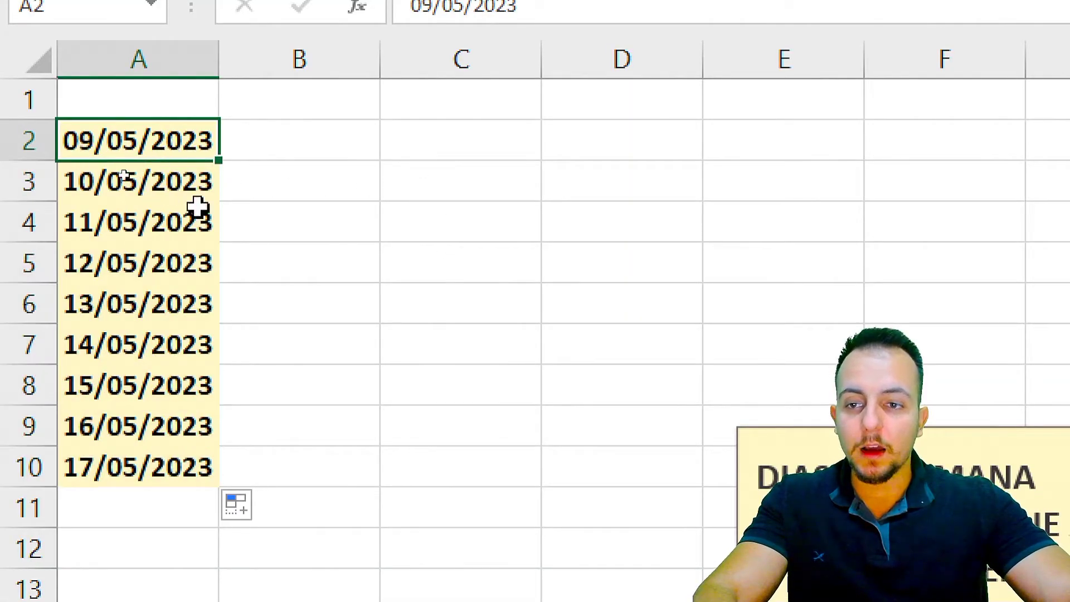
{"action": "left_click", "coordinate": [315, 236]}
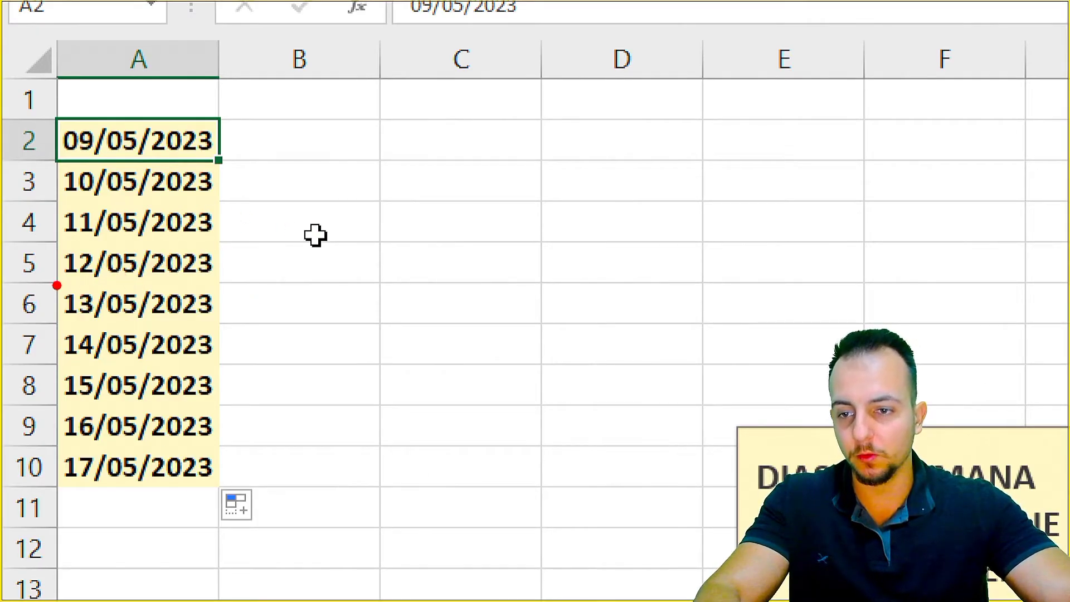
{"action": "left_click_drag", "start_coordinate": [48, 278], "coordinate": [231, 371]}
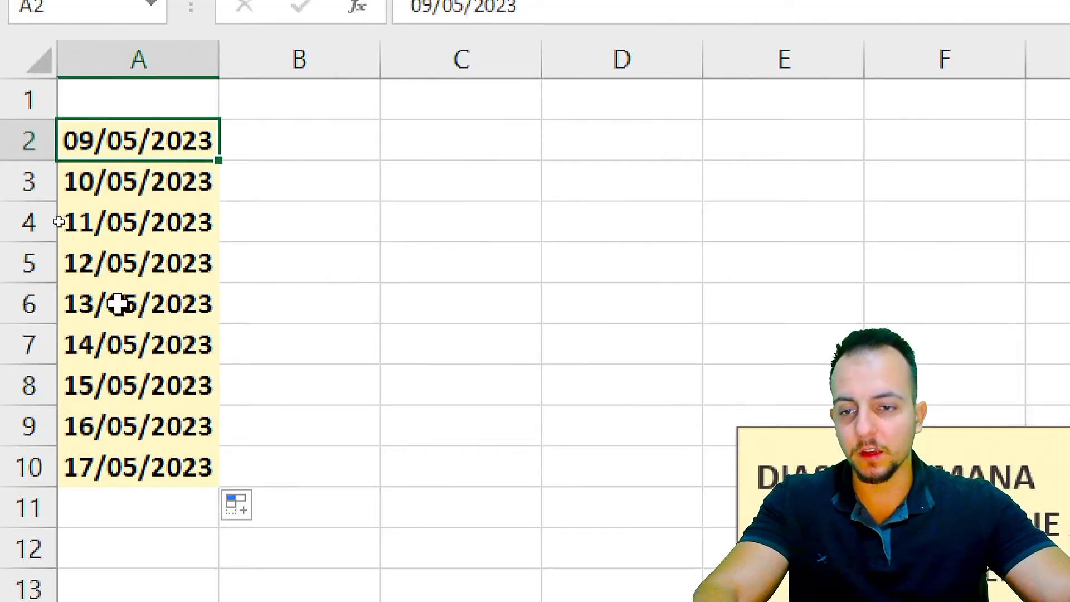
{"action": "left_click_drag", "start_coordinate": [119, 303], "coordinate": [131, 334]}
{"action": "key", "text": "shift+space"}
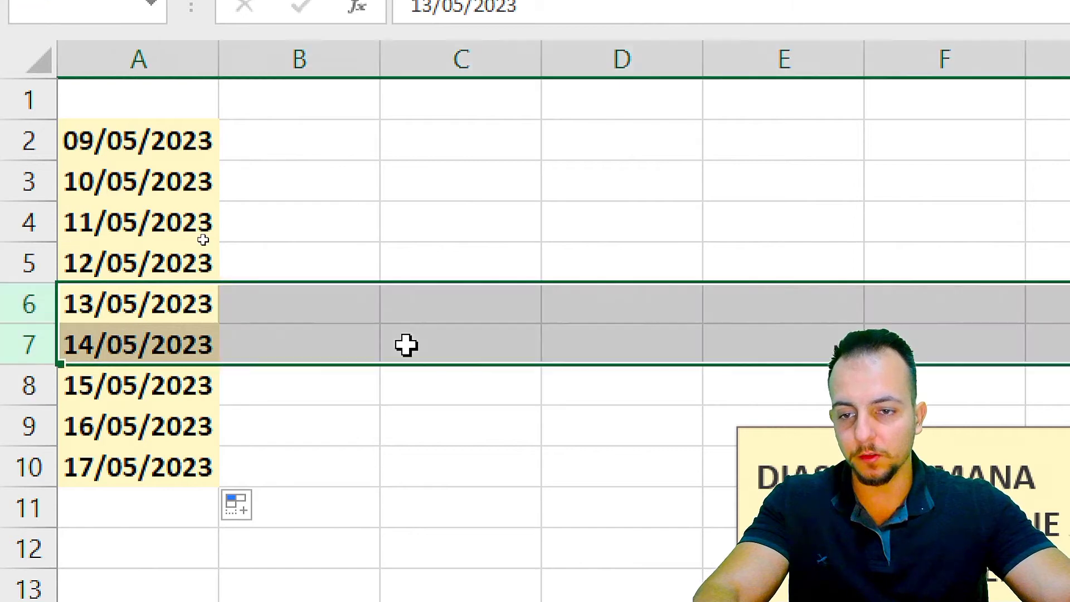
{"action": "key", "text": "ctrl+minus"}
{"action": "left_click", "coordinate": [155, 231]}
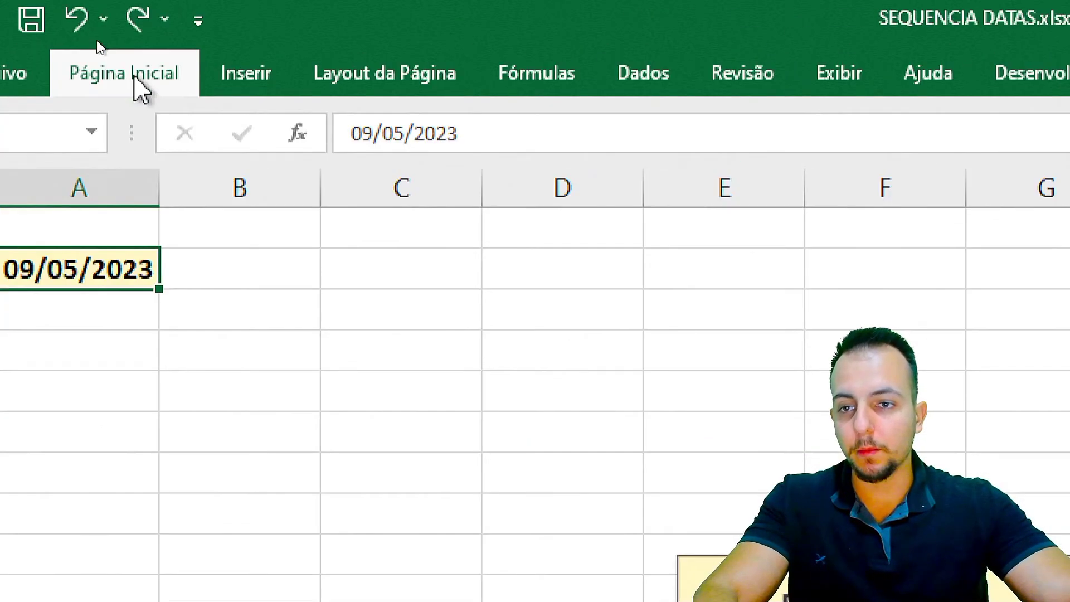
Step: With A2 selected, open Página Inicial > Preencher > Série
{"action": "left_click", "coordinate": [94, 40]}
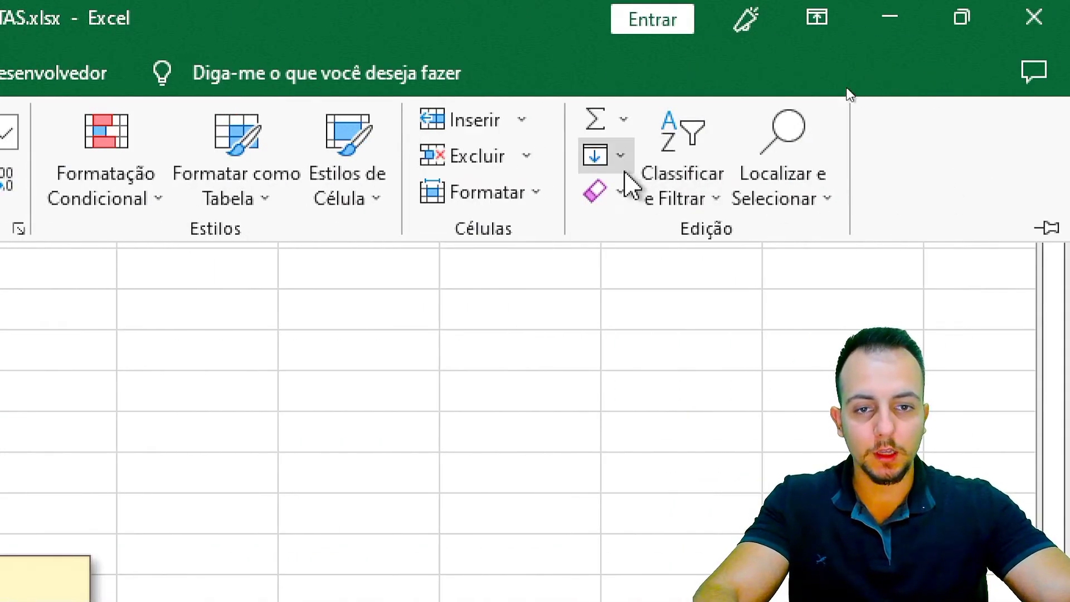
{"action": "left_click", "coordinate": [621, 153]}
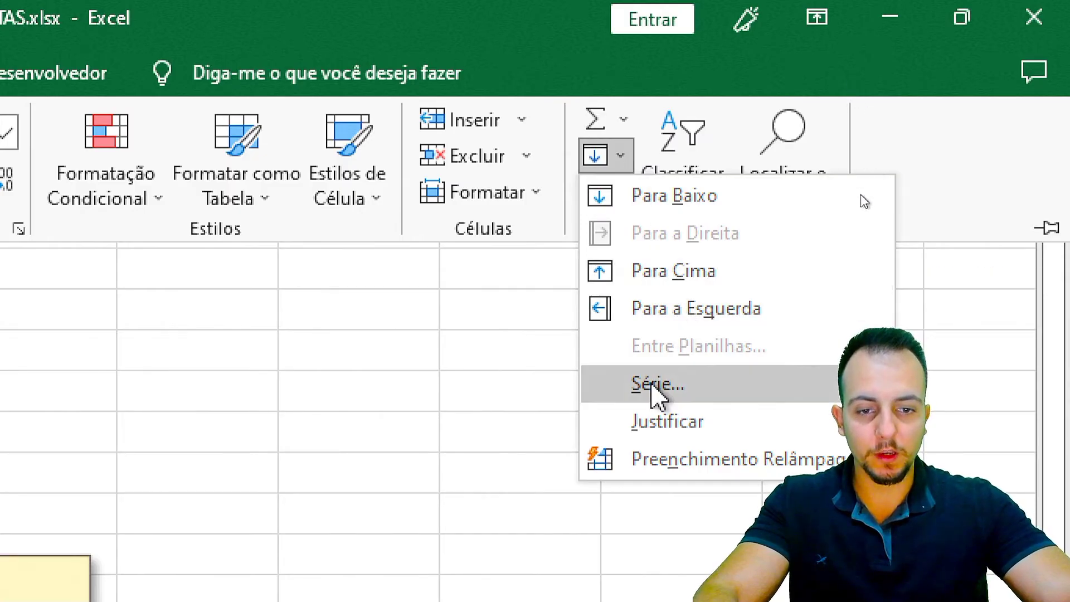
{"action": "left_click", "coordinate": [687, 385]}
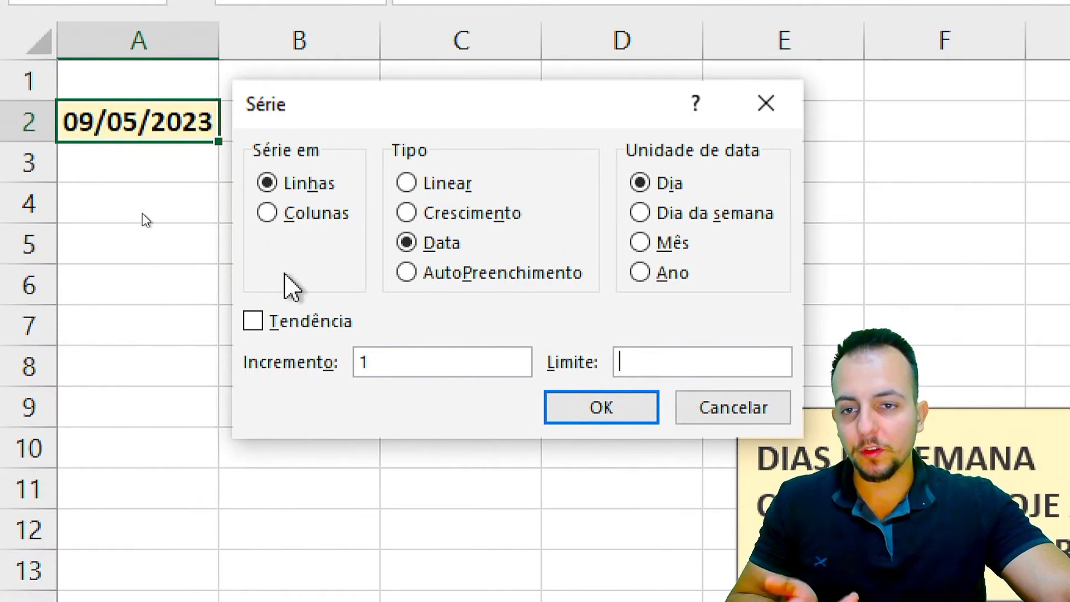
Step: Set the series to fill down Colunas with the Data type
{"action": "left_click", "coordinate": [309, 215]}
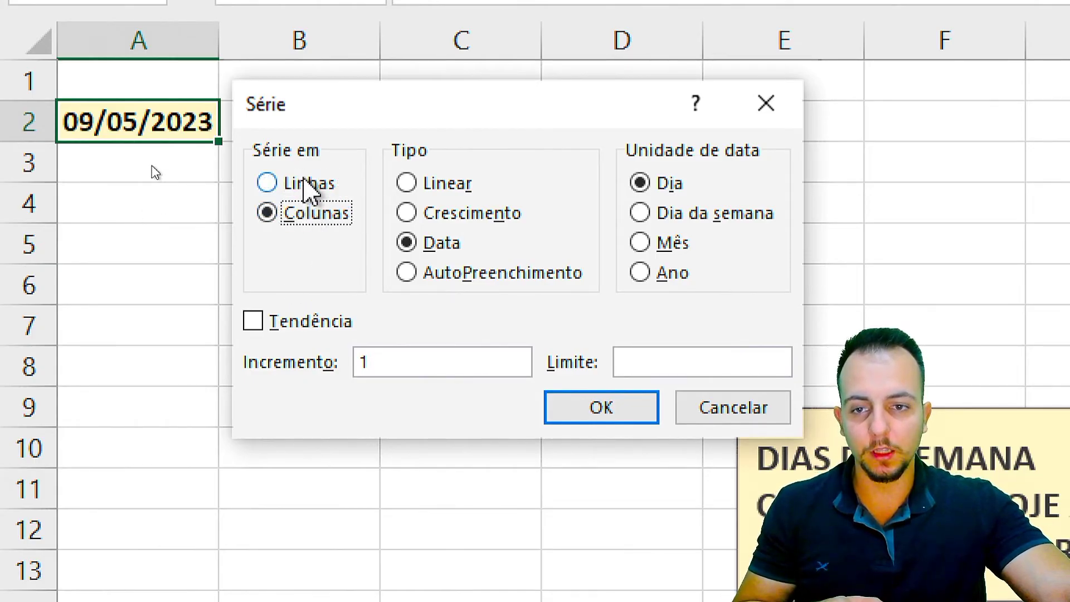
{"action": "left_click", "coordinate": [310, 186]}
{"action": "left_click", "coordinate": [311, 214]}
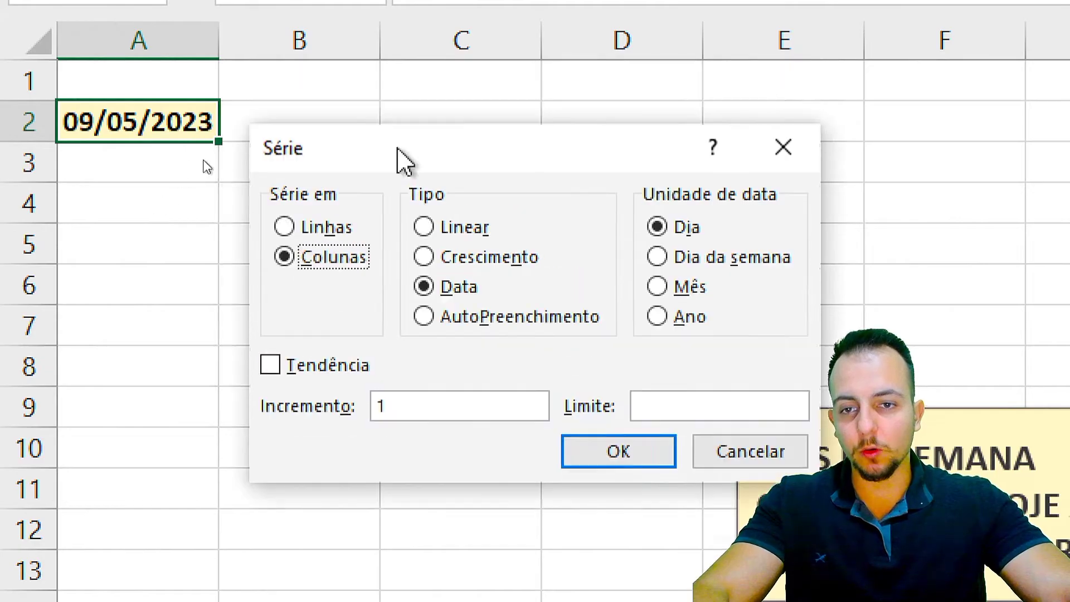
{"action": "left_click_drag", "start_coordinate": [400, 152], "coordinate": [422, 187]}
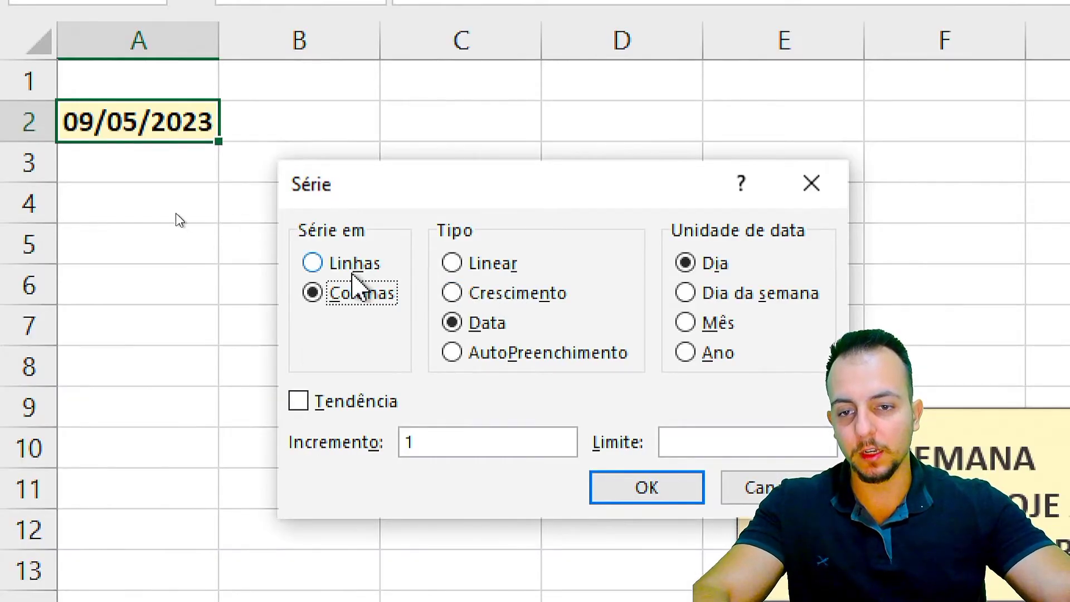
{"action": "left_click", "coordinate": [352, 270]}
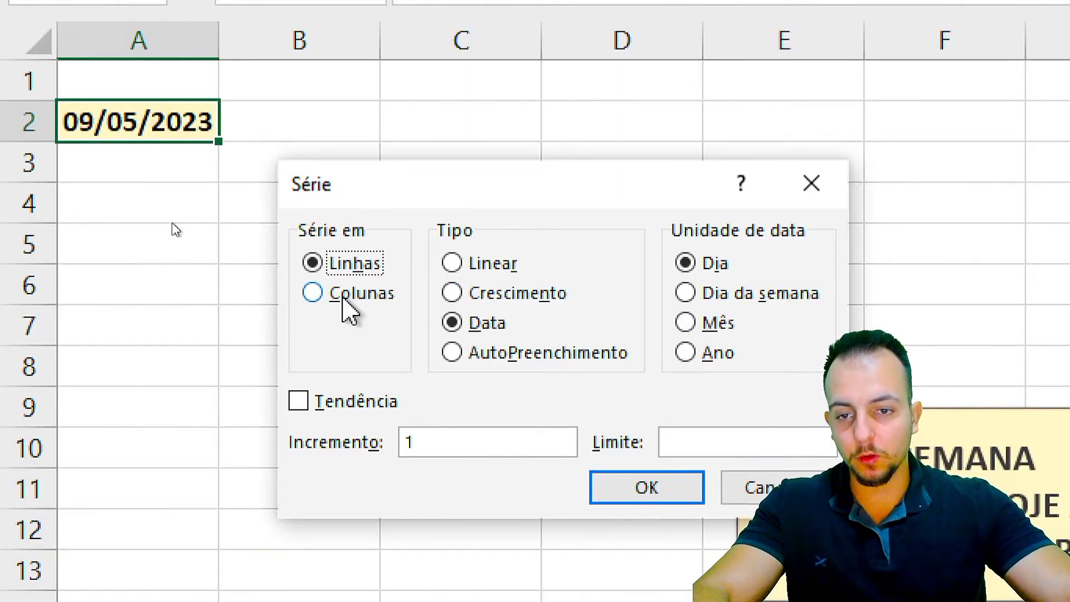
{"action": "left_click", "coordinate": [349, 294]}
{"action": "left_click_drag", "start_coordinate": [461, 172], "coordinate": [376, 179]}
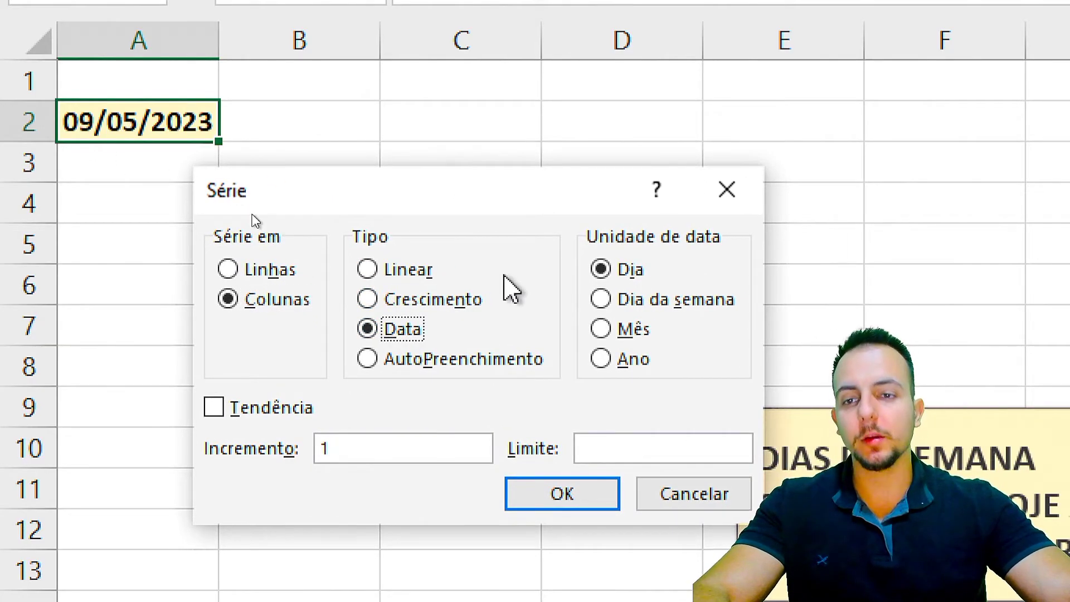
{"action": "left_click", "coordinate": [394, 270]}
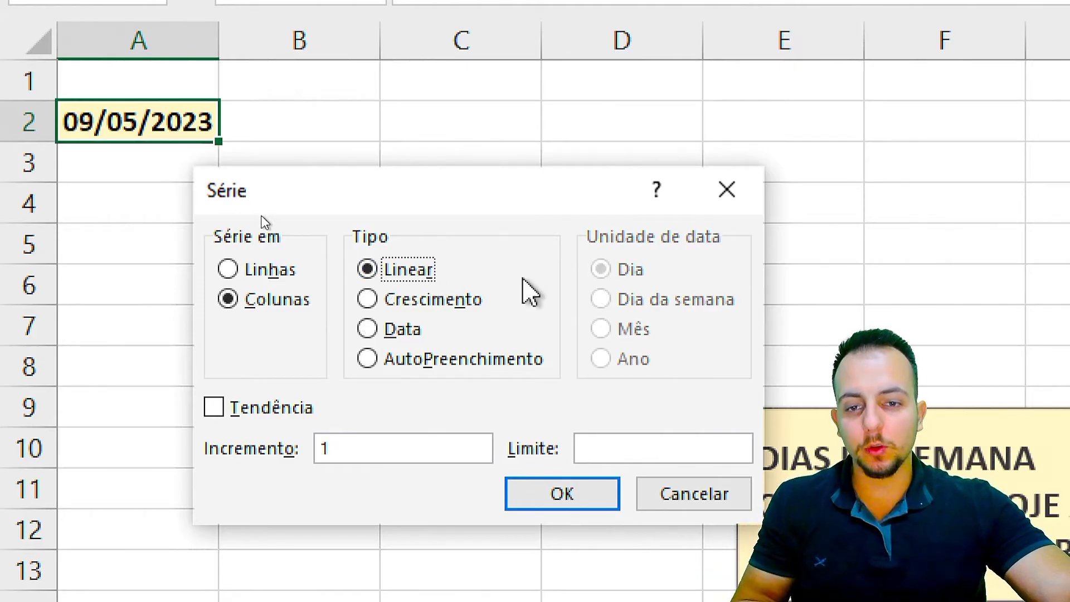
{"action": "left_click", "coordinate": [423, 329]}
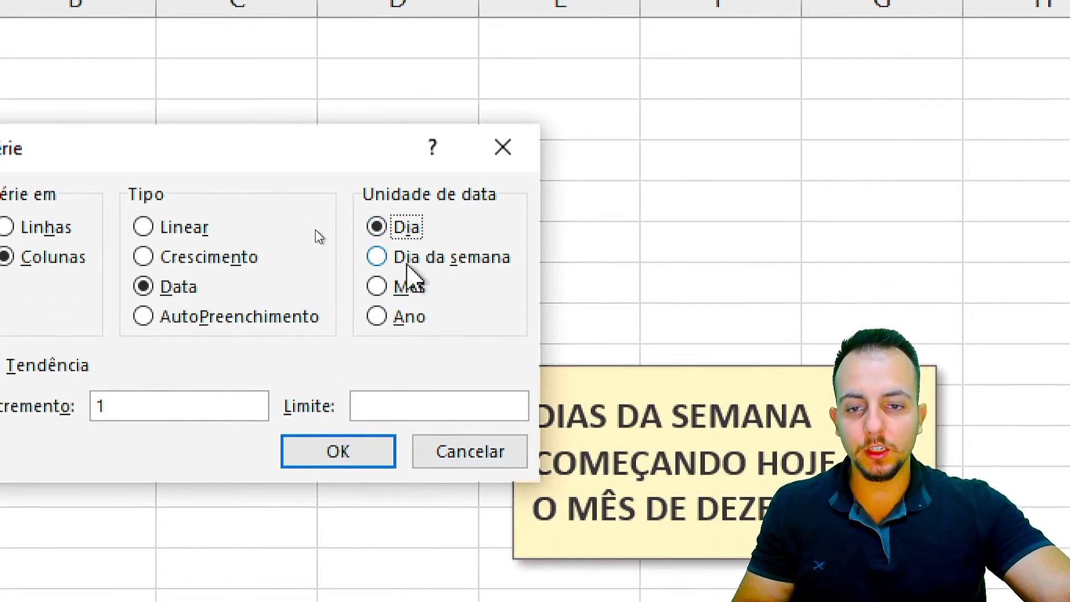
Step: Choose Dia da semana as the date unit and start typing 31/12/2023 into Limite
{"action": "left_click", "coordinate": [404, 299]}
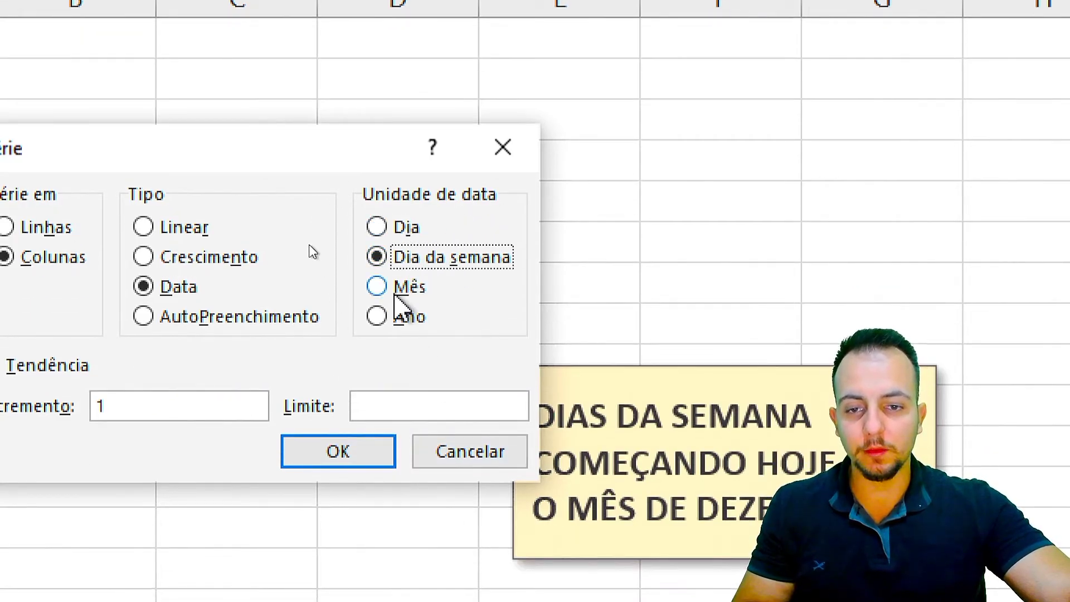
{"action": "left_click", "coordinate": [395, 290]}
{"action": "left_click", "coordinate": [413, 317]}
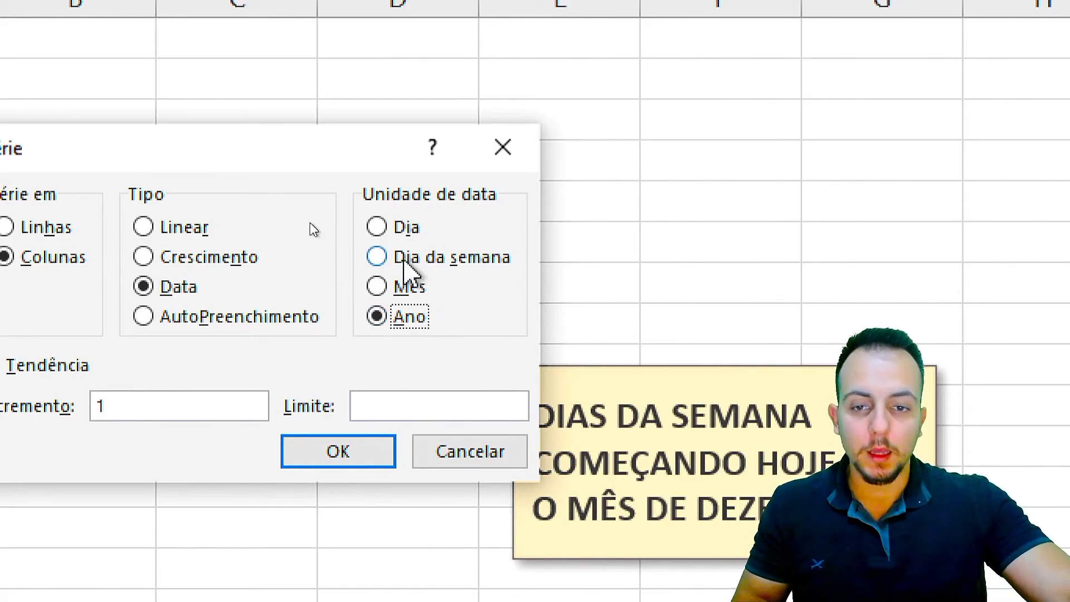
{"action": "left_click", "coordinate": [385, 229]}
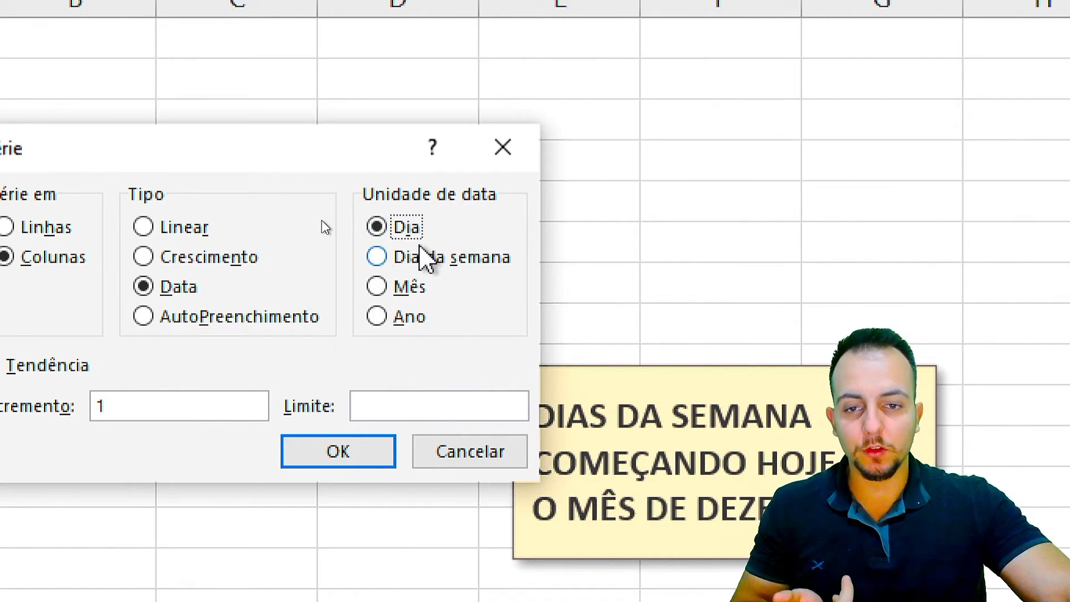
{"action": "left_click", "coordinate": [426, 257]}
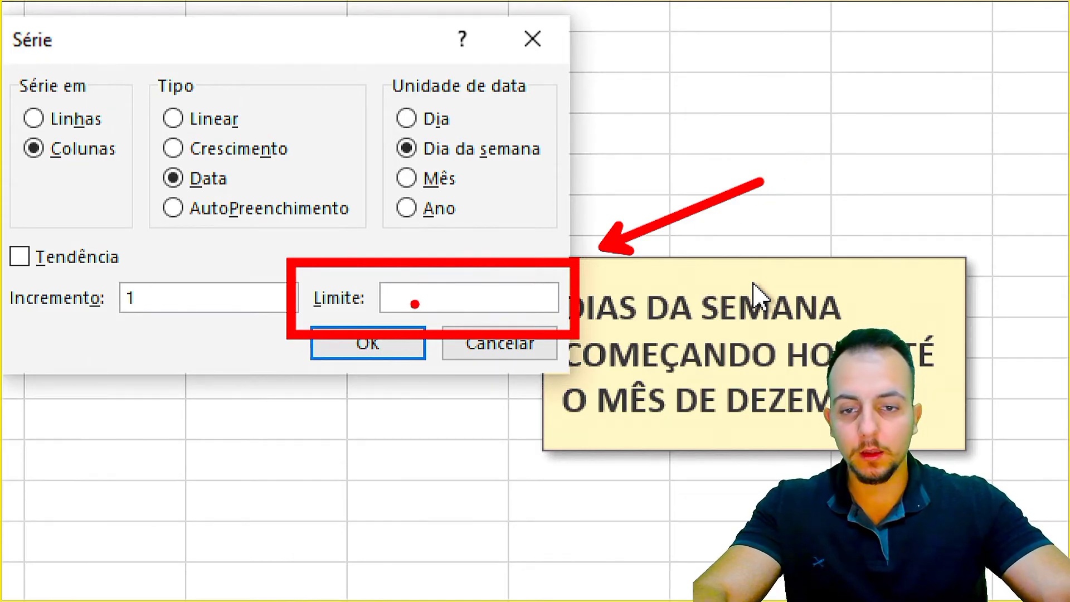
{"action": "left_click", "coordinate": [537, 301]}
{"action": "type", "text": "31"}
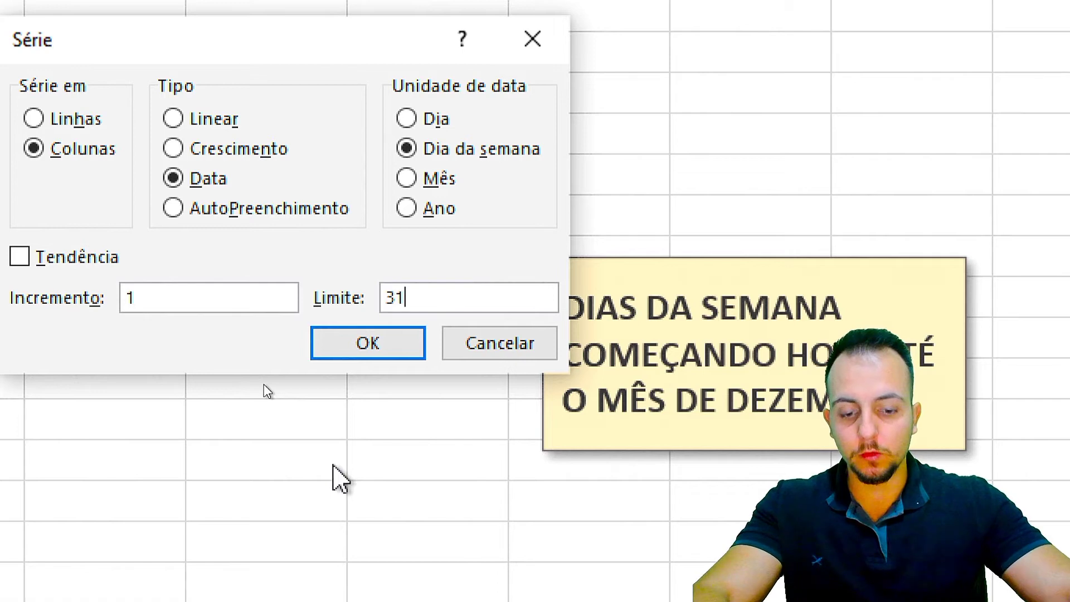
{"action": "type", "text": "/12/2023"}
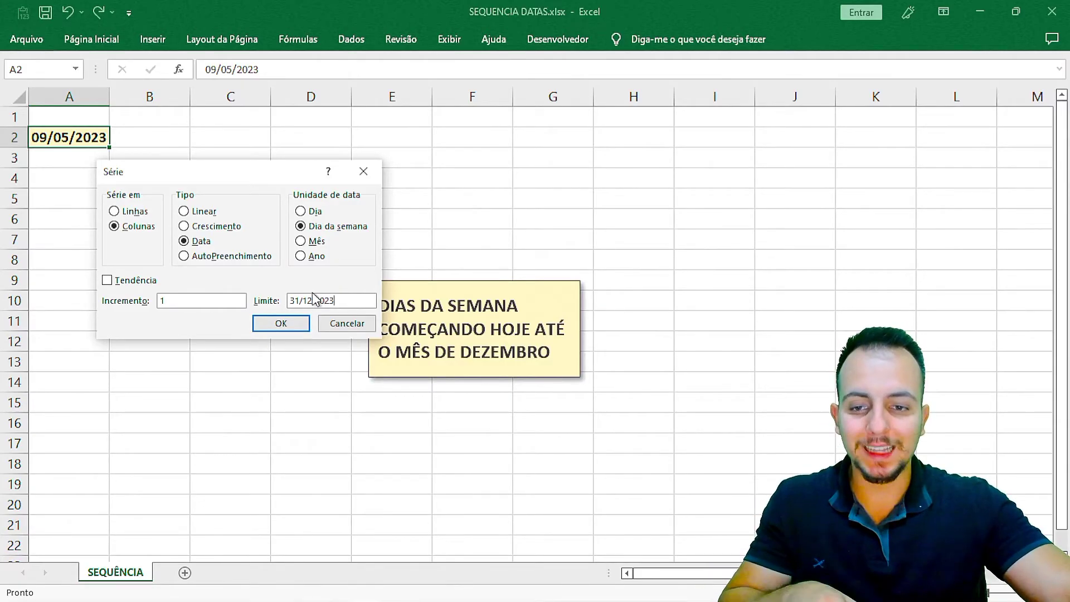
Step: Confirm the series to fill column A with weekday dates from 09/05/2023, then undo once
{"action": "left_click", "coordinate": [280, 325]}
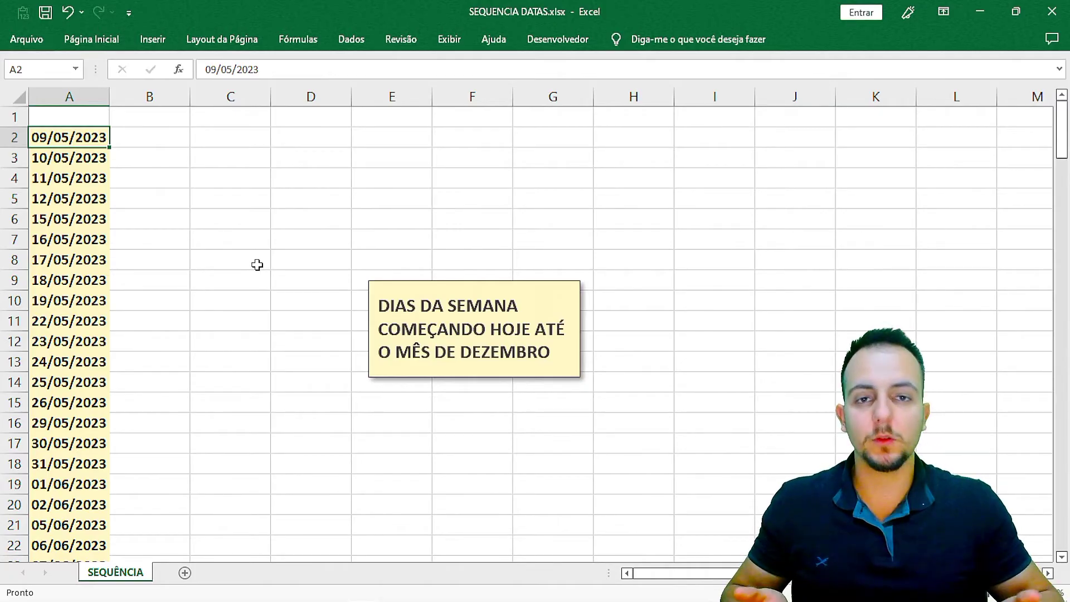
{"action": "key", "text": "ctrl+z"}
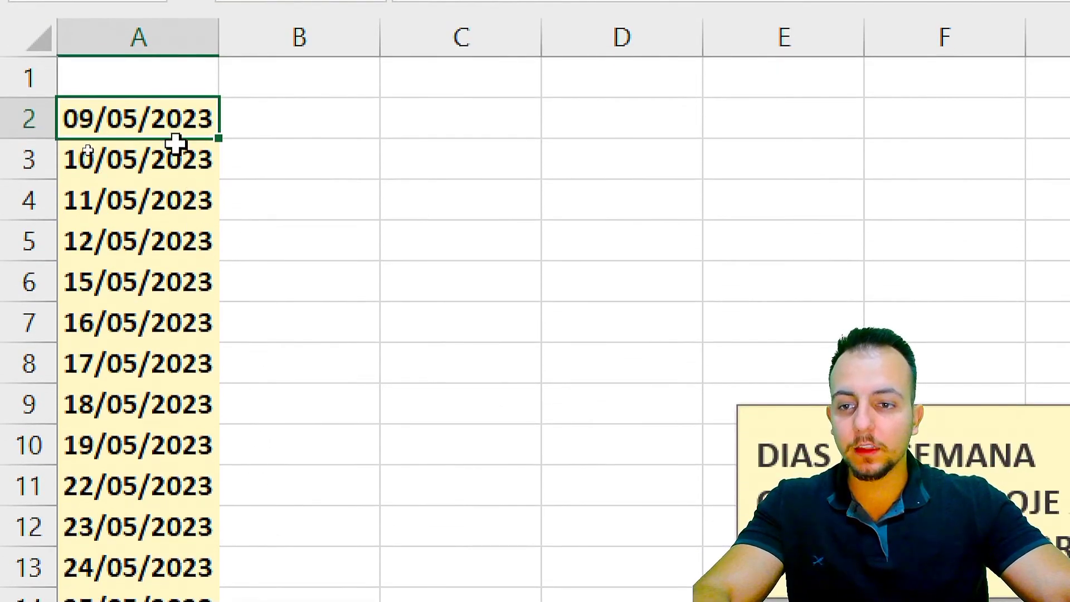
Step: Select cell A4 holding 11/05/2023 as the row series start
{"action": "mouse_move", "coordinate": [168, 151]}
{"action": "left_mouse_down"}
{"action": "mouse_move", "coordinate": [151, 290]}
{"action": "mouse_move", "coordinate": [76, 362]}
{"action": "left_mouse_up"}
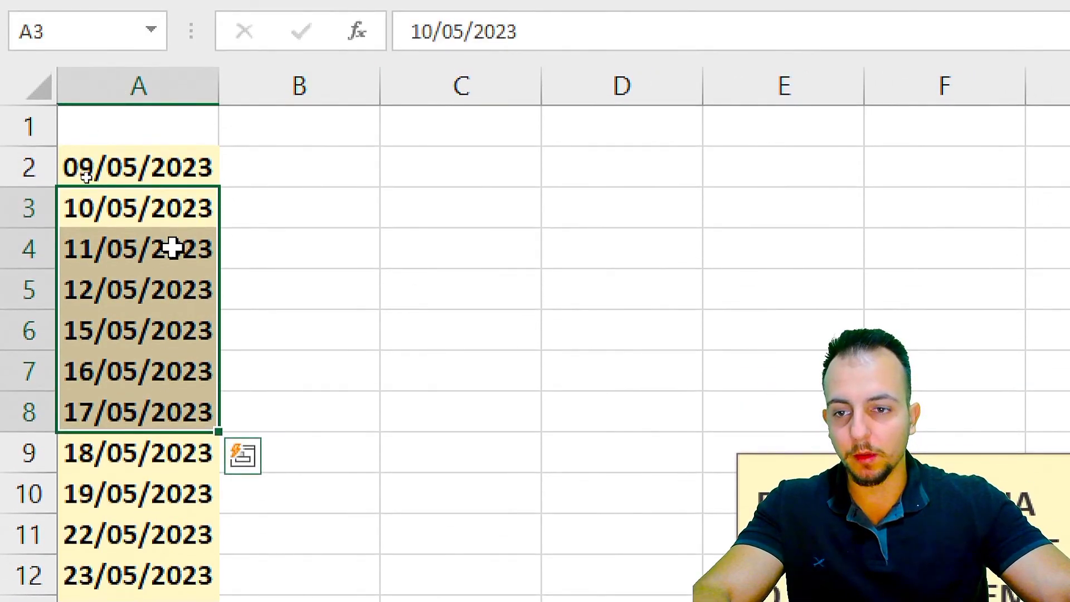
{"action": "left_click", "coordinate": [139, 245]}
{"action": "left_click", "coordinate": [28, 250]}
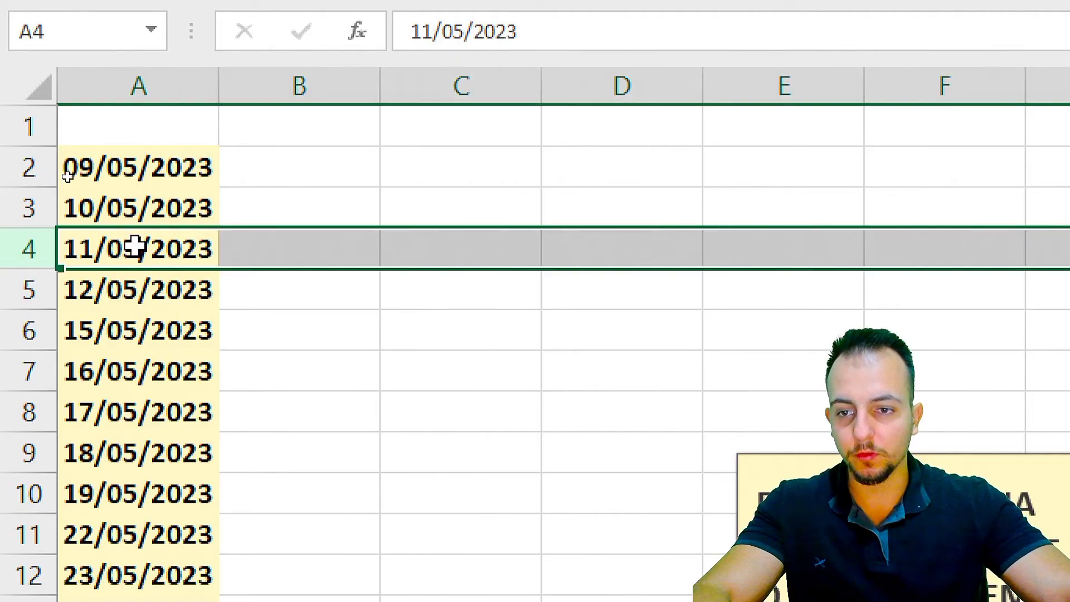
{"action": "left_click", "coordinate": [136, 241]}
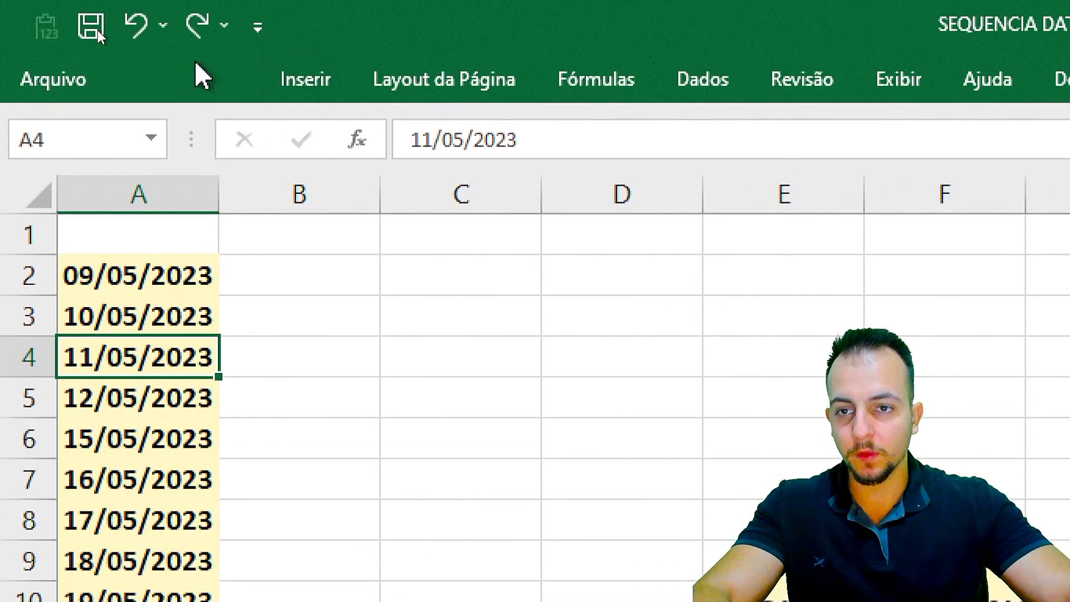
Step: Open the Série dialog again and set the weekday series to run across Linhas
{"action": "left_click", "coordinate": [210, 77]}
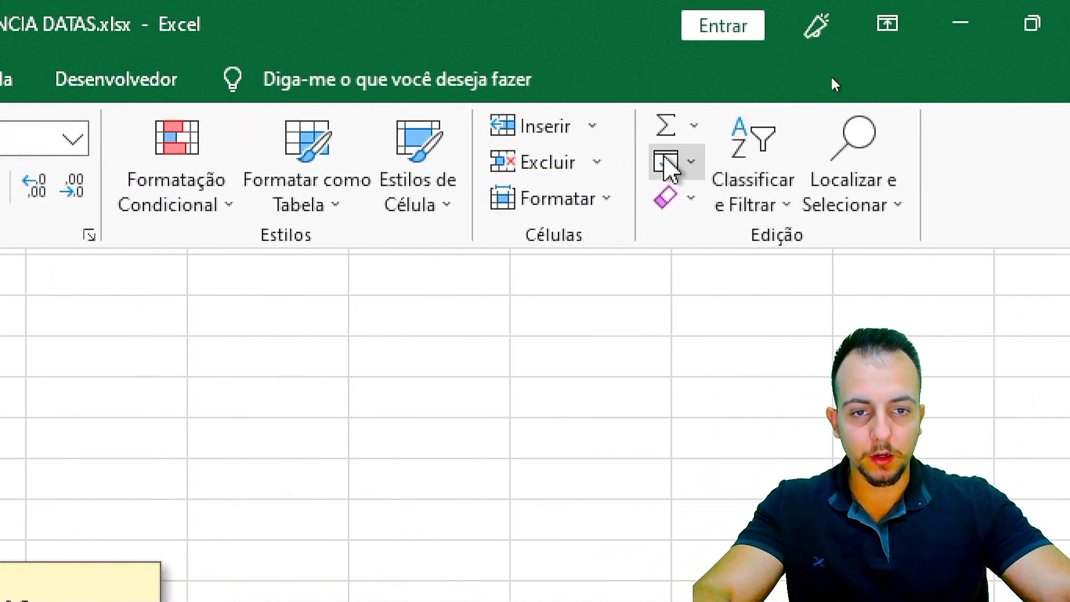
{"action": "left_click", "coordinate": [691, 163]}
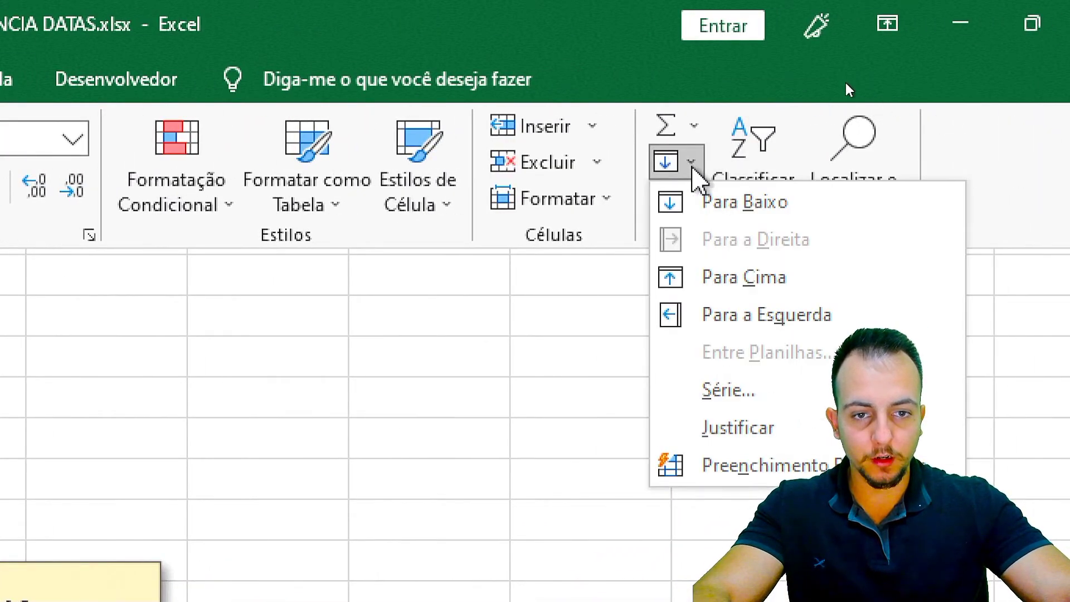
{"action": "left_click", "coordinate": [764, 316]}
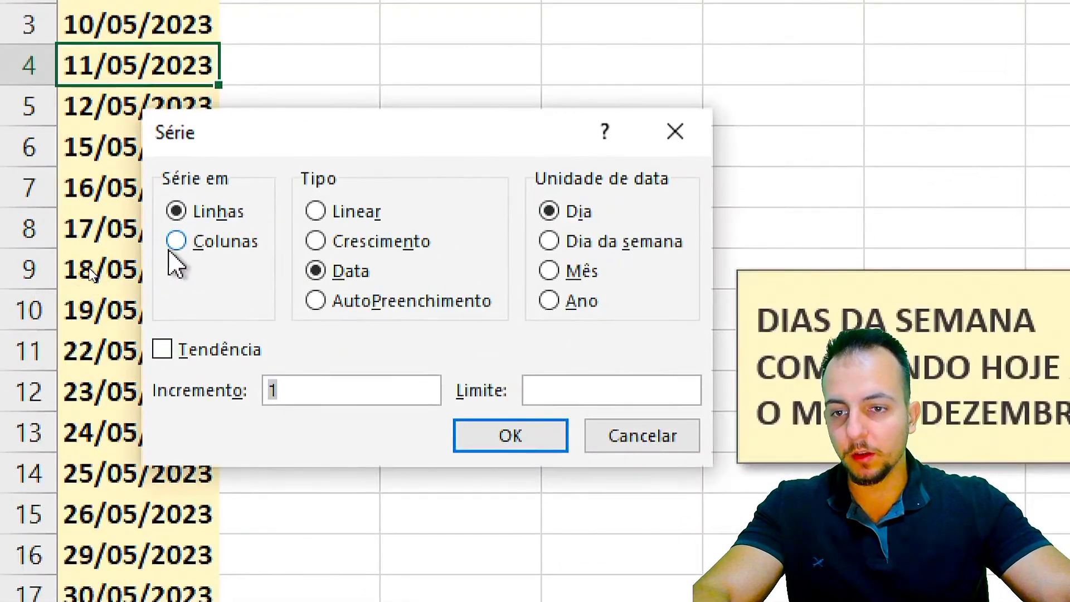
{"action": "left_click", "coordinate": [179, 244]}
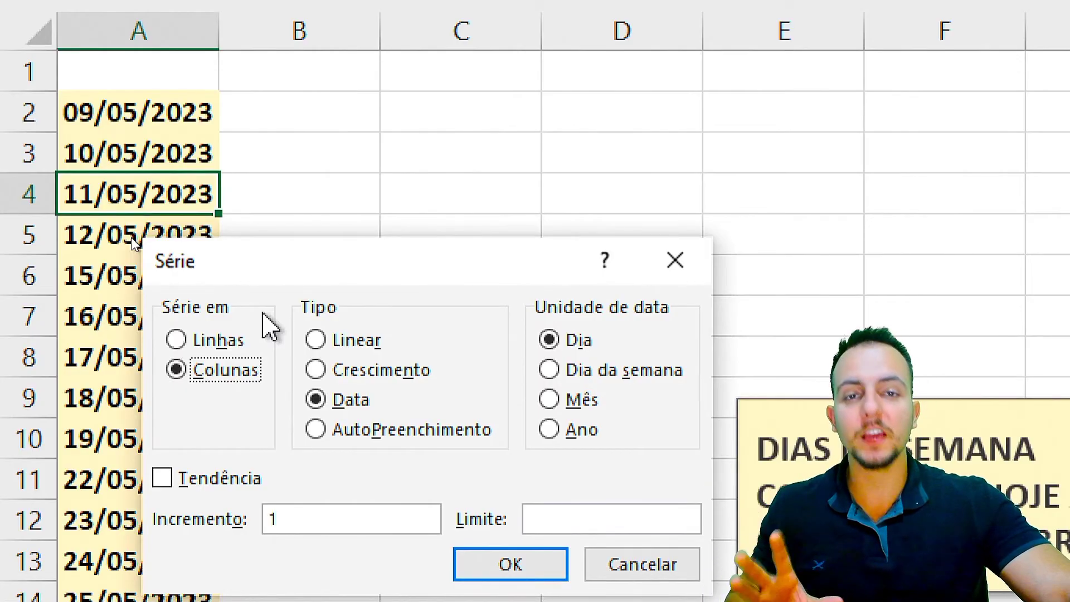
{"action": "left_click", "coordinate": [216, 338]}
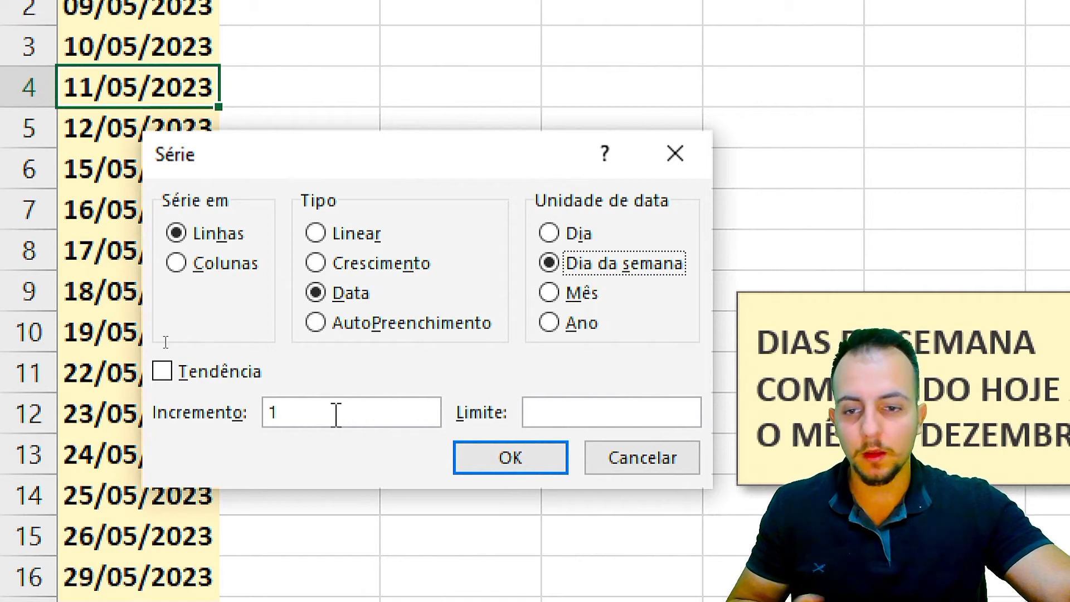
Step: Enter 34/05/2023 as the Limite and apply, triggering Excel's invalid-input error
{"action": "left_click", "coordinate": [635, 411]}
{"action": "type", "text": "31/05/20"}
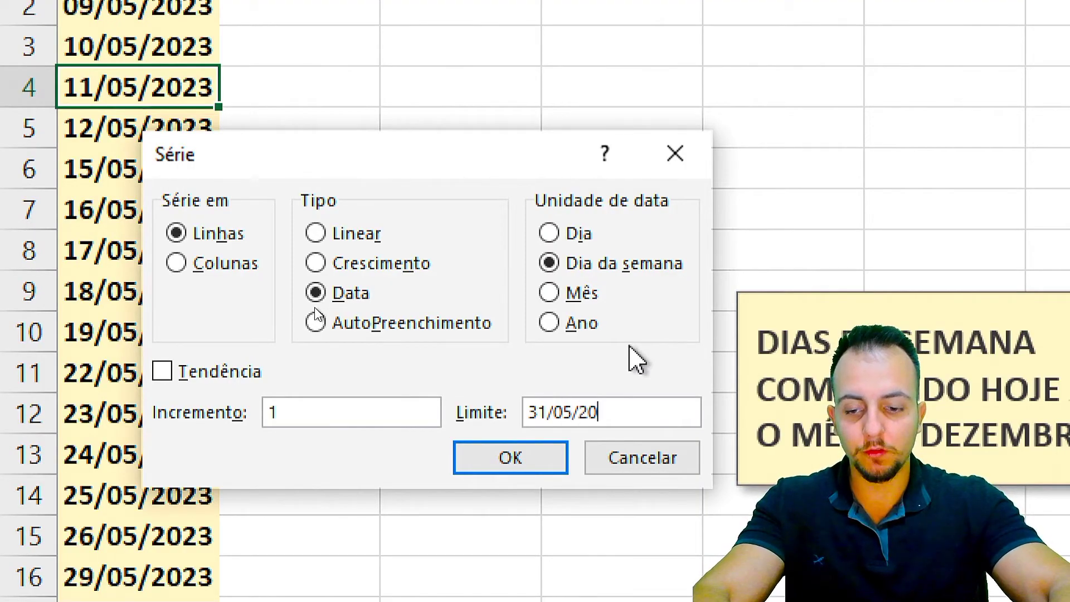
{"action": "type", "text": "23"}
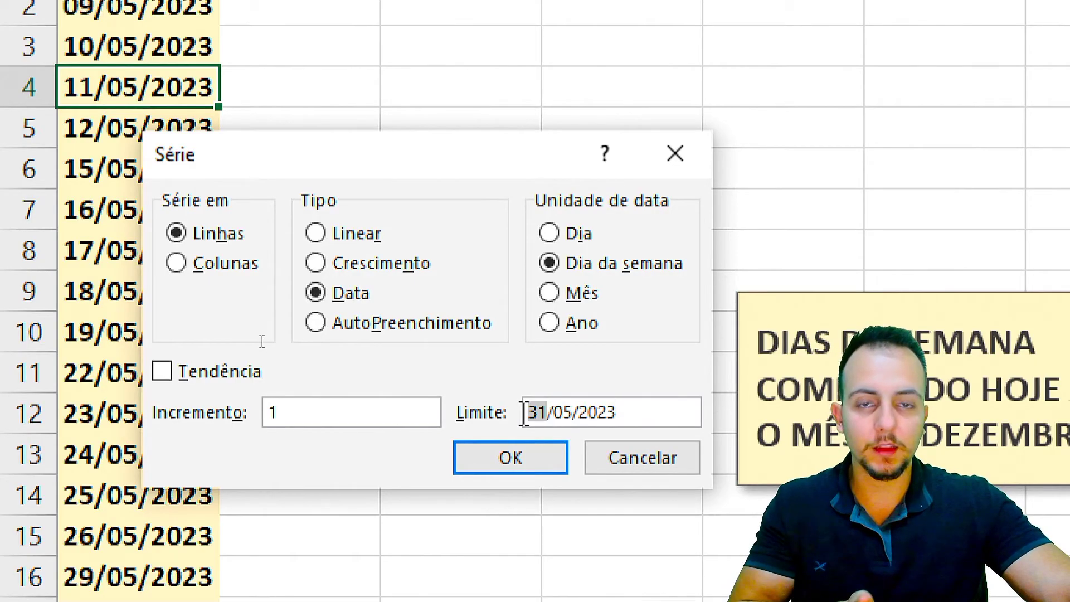
{"action": "left_click", "coordinate": [536, 413]}
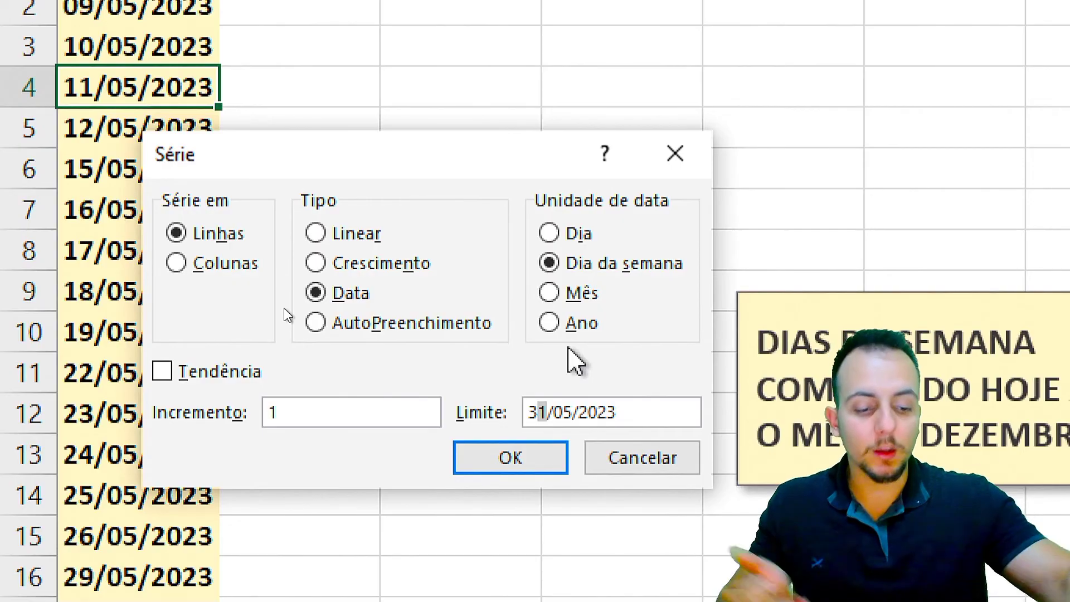
{"action": "type", "text": "4"}
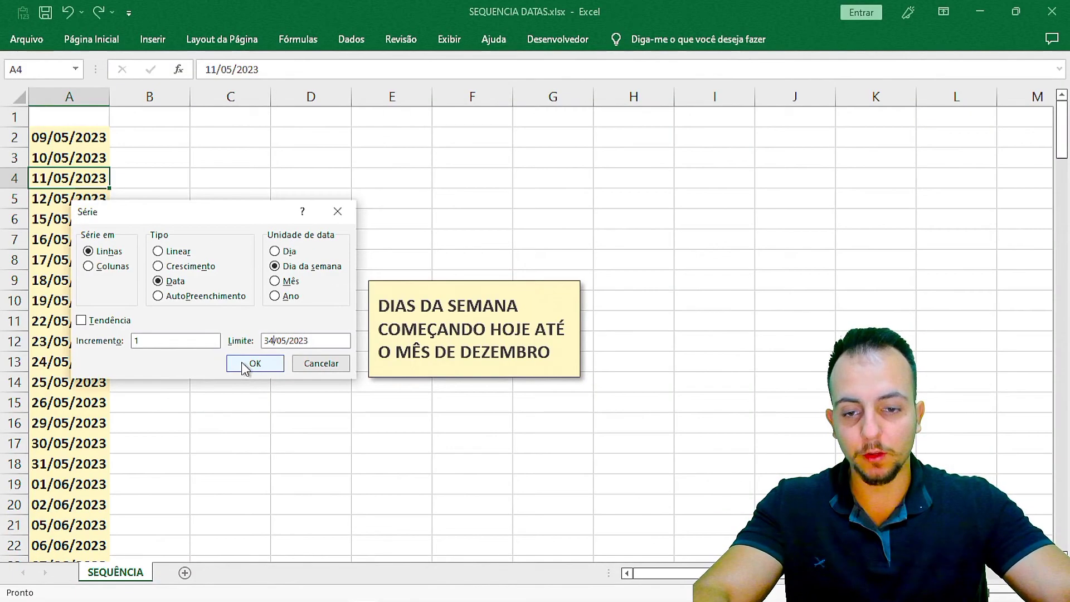
{"action": "left_click", "coordinate": [482, 456]}
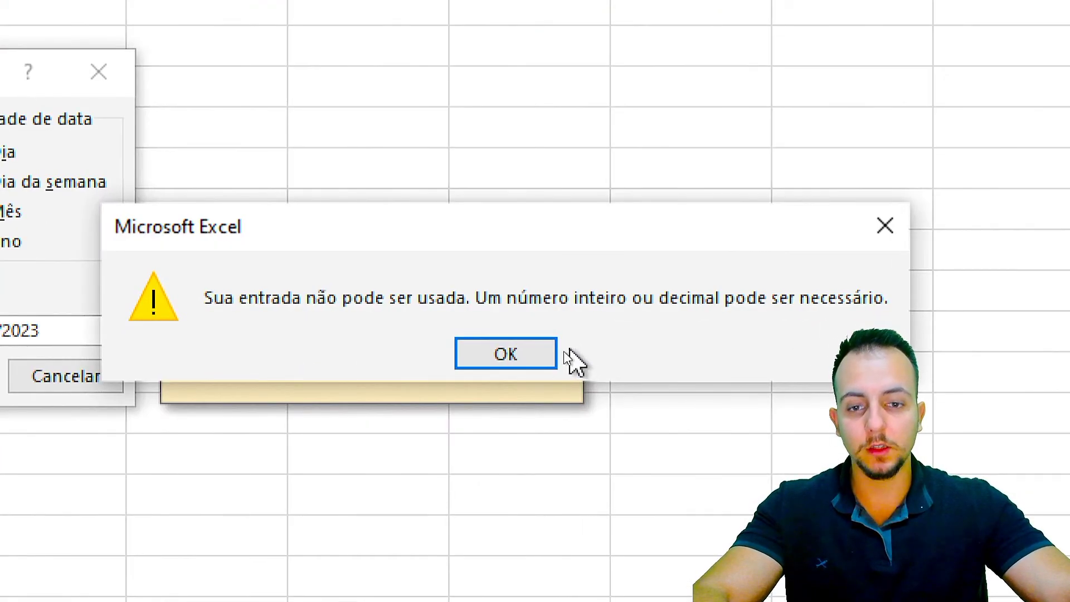
Step: Dismiss the error, retry with 32/05/2023, dismiss again, and correct Limite to 31/05/2023
{"action": "left_click", "coordinate": [551, 355]}
{"action": "left_click", "coordinate": [450, 331]}
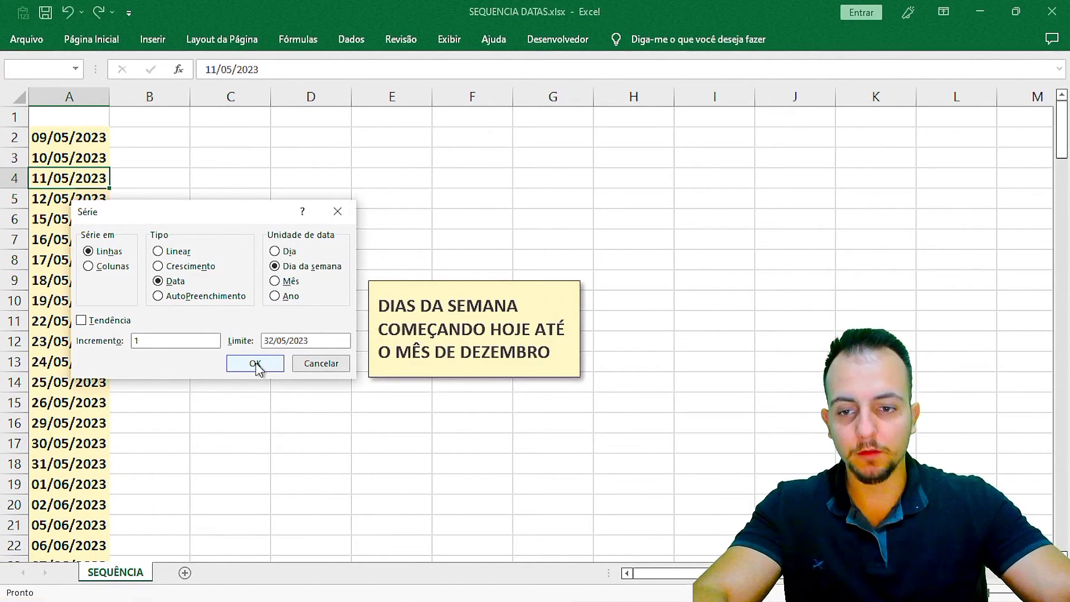
{"action": "left_click", "coordinate": [258, 368]}
{"action": "left_click", "coordinate": [540, 353]}
{"action": "type", "text": "1"}
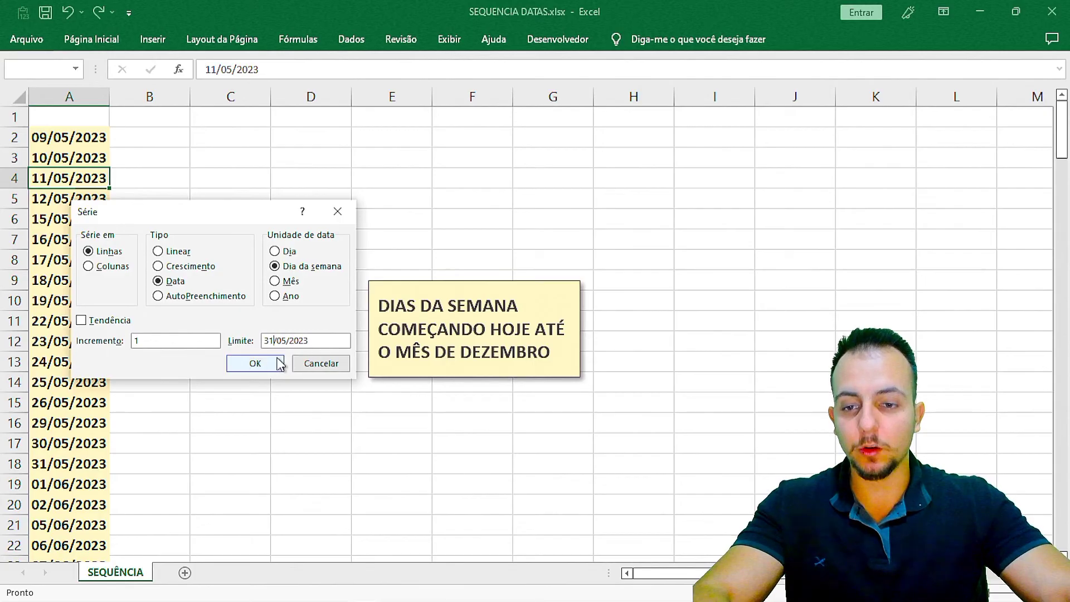
Step: Apply the series so row 4 runs weekday dates from 11/05/2023 to 31/05/2023, then check the result
{"action": "left_click", "coordinate": [272, 365]}
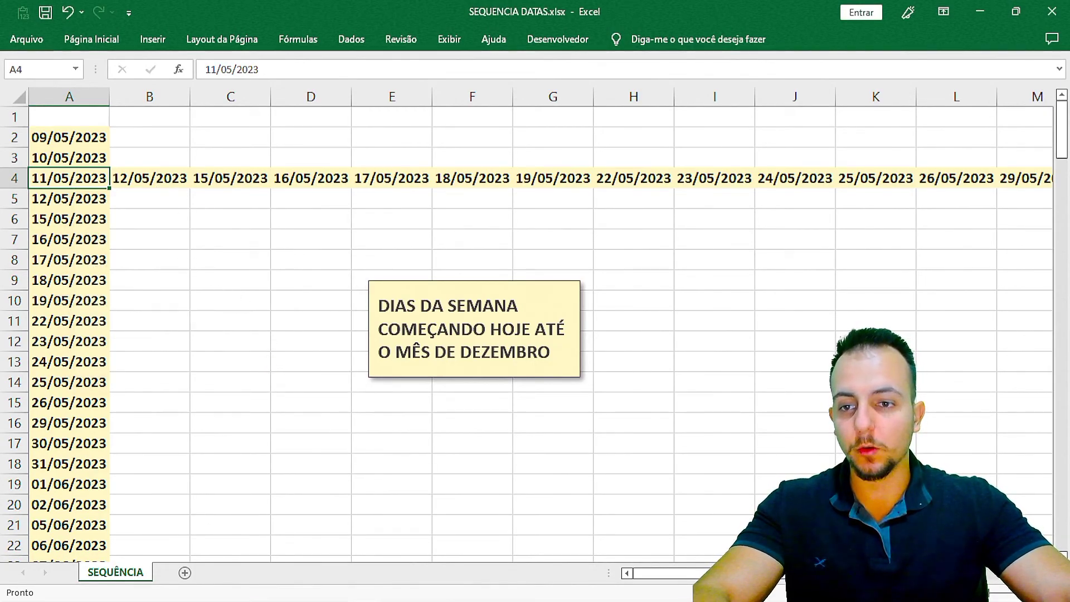
{"action": "left_click_drag", "start_coordinate": [28, 96], "coordinate": [102, 549]}
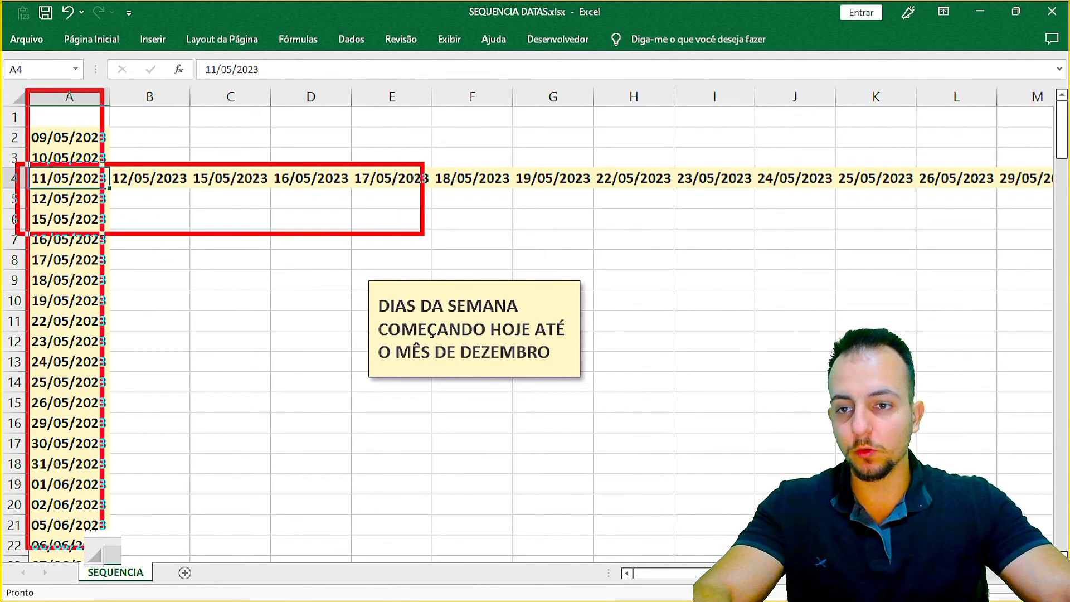
{"action": "left_click_drag", "start_coordinate": [29, 162], "coordinate": [1058, 190]}
{"action": "key", "text": "Escape"}
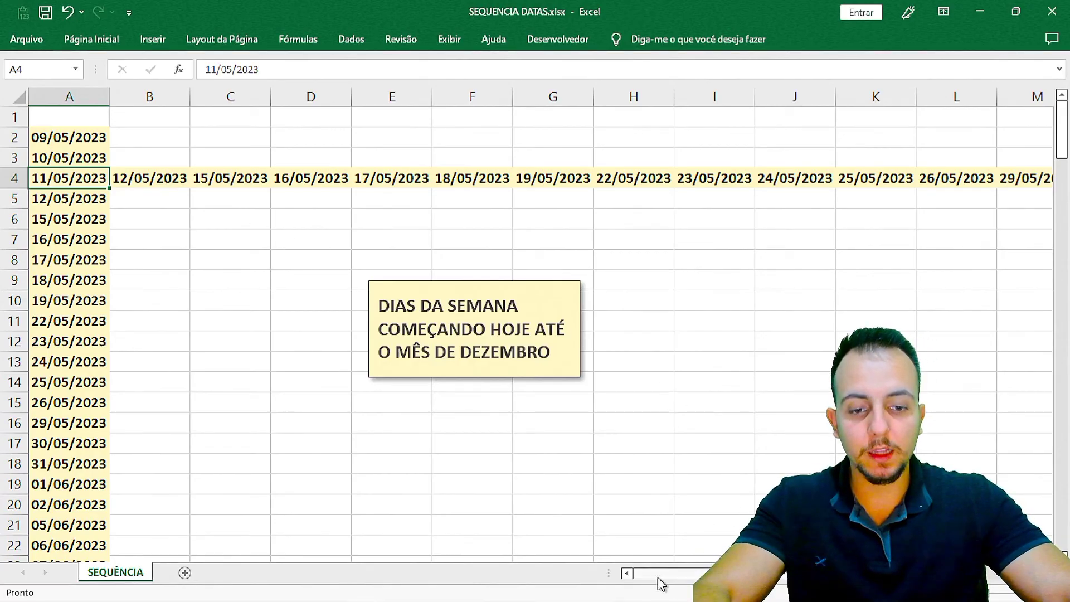
{"action": "mouse_move", "coordinate": [661, 583]}
{"action": "left_mouse_down"}
{"action": "mouse_move", "coordinate": [699, 581]}
{"action": "mouse_move", "coordinate": [580, 555]}
{"action": "left_mouse_up"}
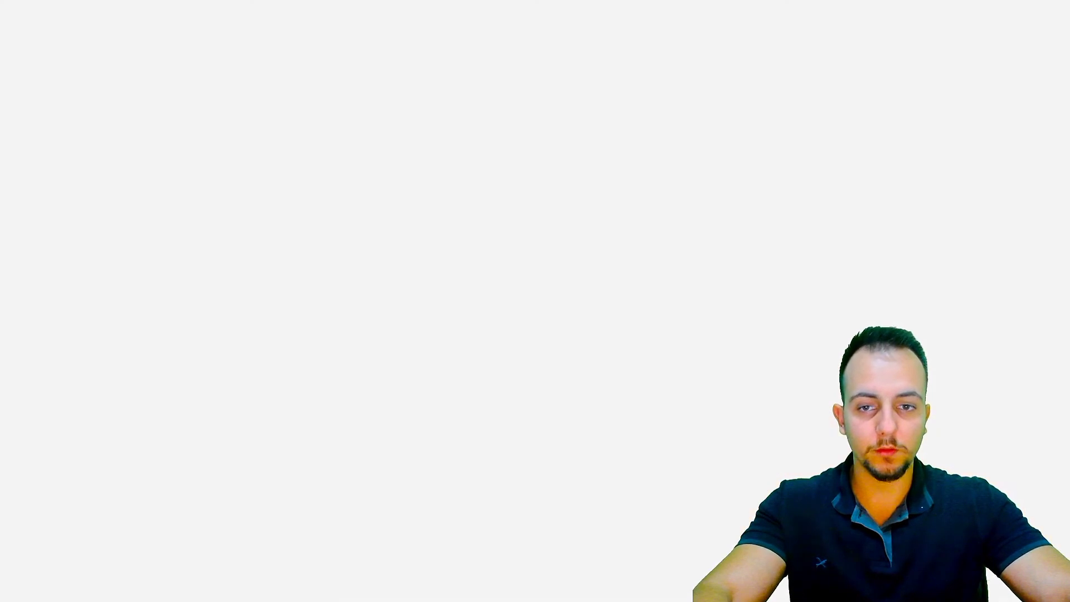
{"action": "key", "text": "Up"}
{"action": "key", "text": "Up"}
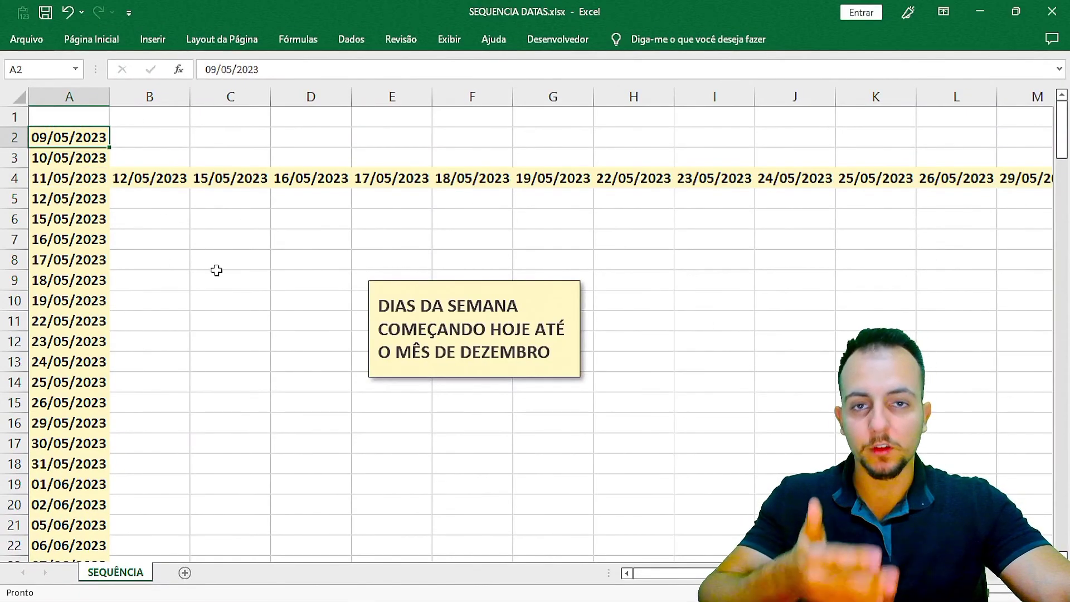